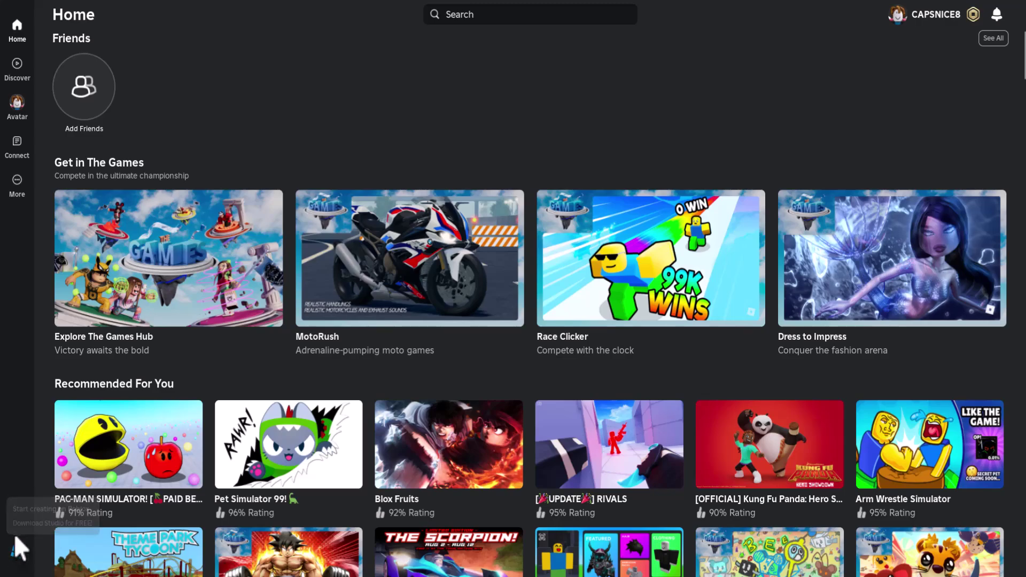
Launch Roblox Studio and tidy the SideQuest desktop shortcut while setup finishes
{"action": "left_click", "coordinate": [18, 554]}
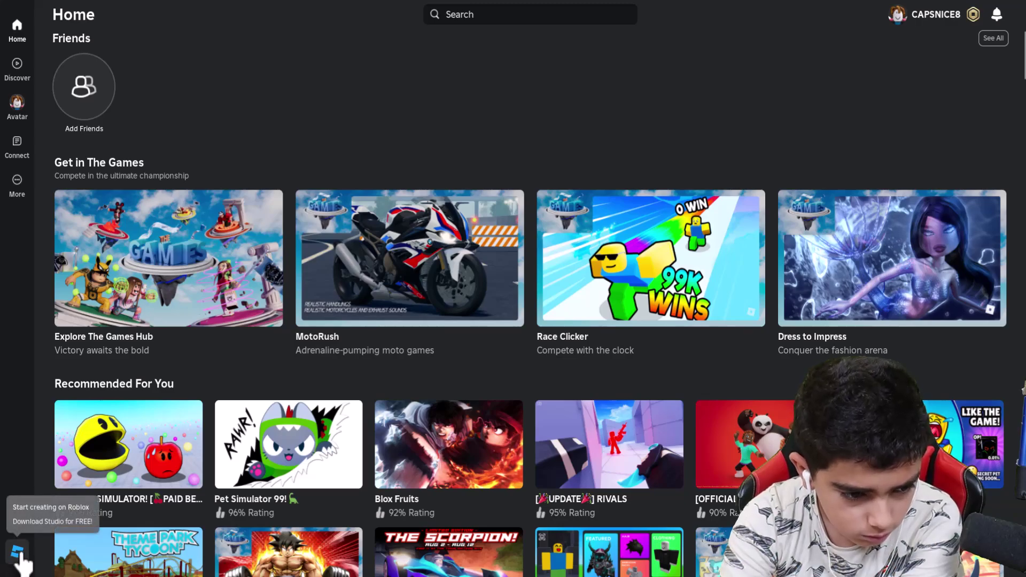
{"action": "left_click", "coordinate": [24, 561]}
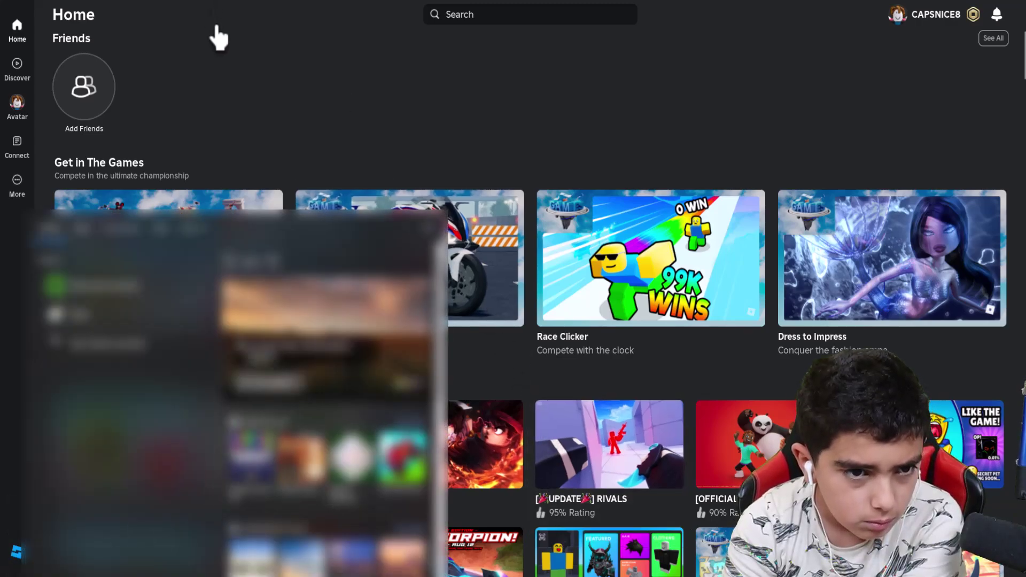
{"action": "left_click", "coordinate": [268, 167]}
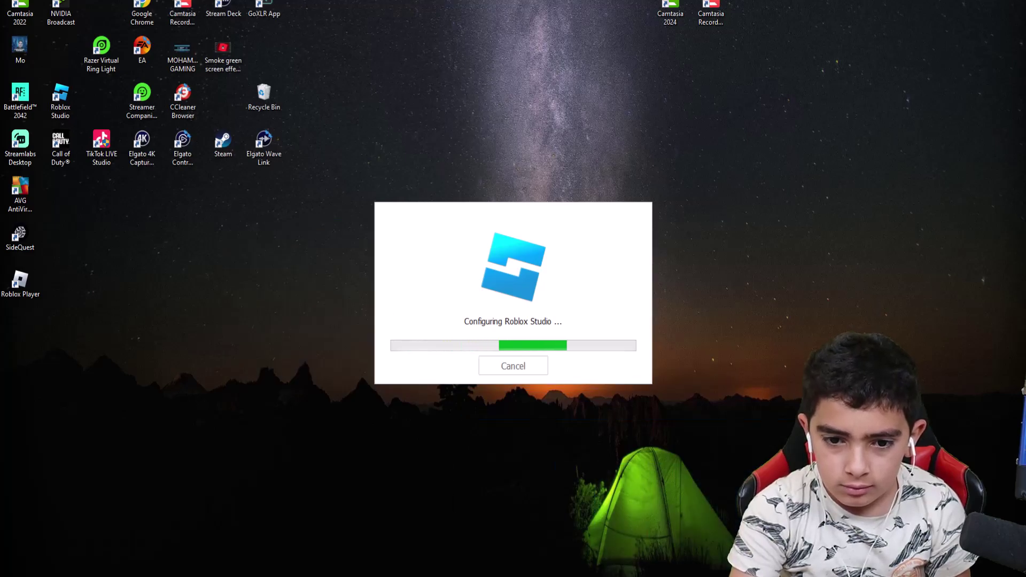
{"action": "mouse_move", "coordinate": [20, 237]}
{"action": "left_mouse_down"}
{"action": "mouse_move", "coordinate": [590, 145]}
{"action": "mouse_move", "coordinate": [564, 161]}
{"action": "left_mouse_up"}
{"action": "left_click_drag", "start_coordinate": [14, 232], "coordinate": [13, 233]}
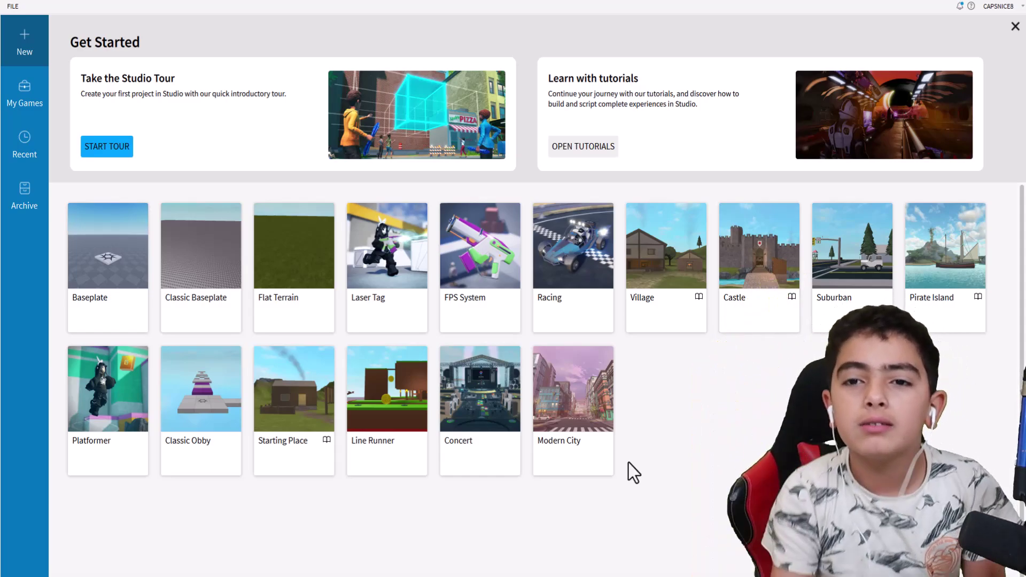
In My Games, make 'this game is still in development' private and confirm with Yes
{"action": "left_click", "coordinate": [32, 100]}
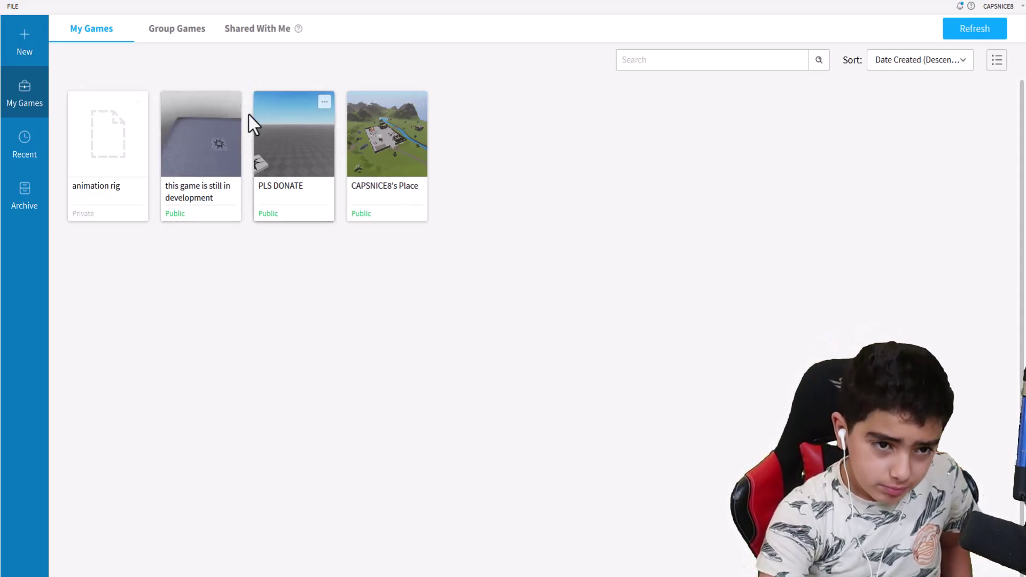
{"action": "mouse_move", "coordinate": [201, 136]}
{"action": "left_click", "coordinate": [232, 105]}
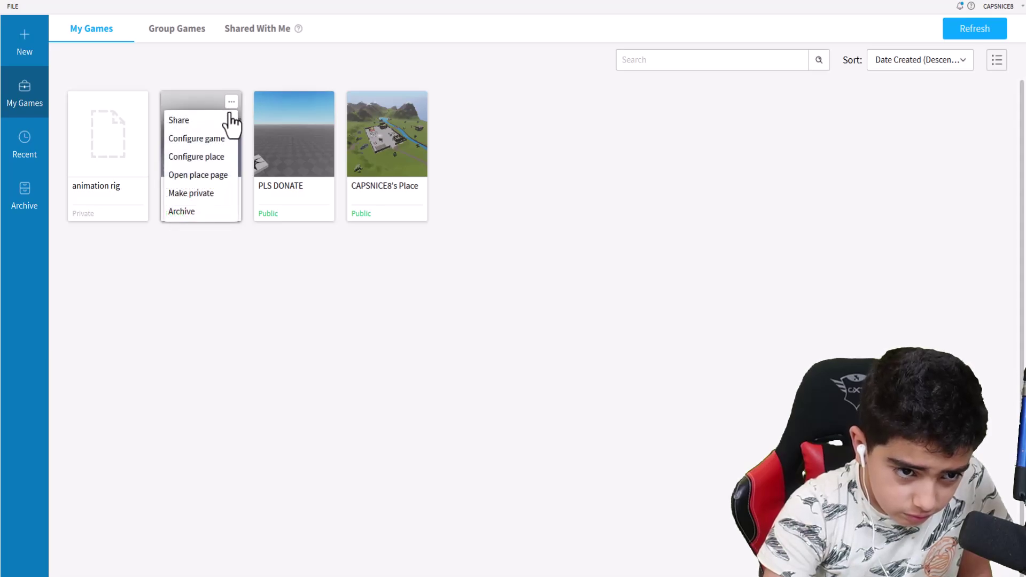
{"action": "left_click", "coordinate": [194, 193]}
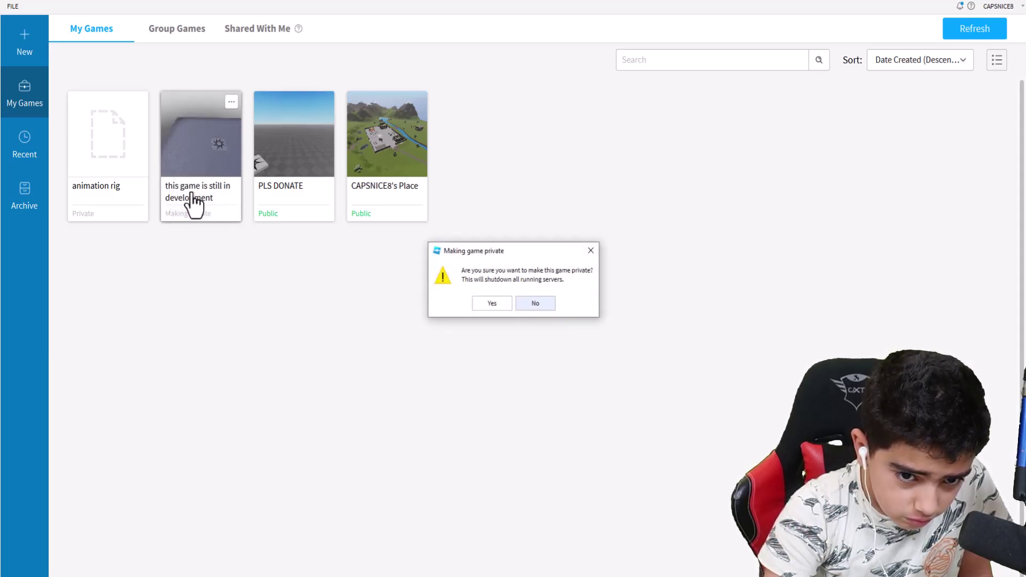
{"action": "left_click", "coordinate": [497, 307]}
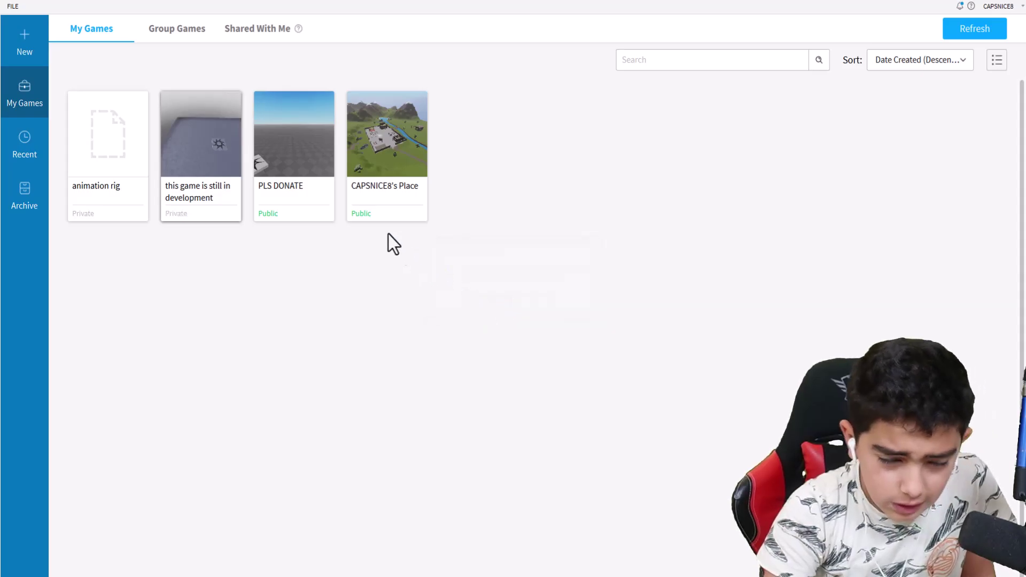
Create a new place from the Baseplate template and orbit the camera around it
{"action": "left_click", "coordinate": [20, 56]}
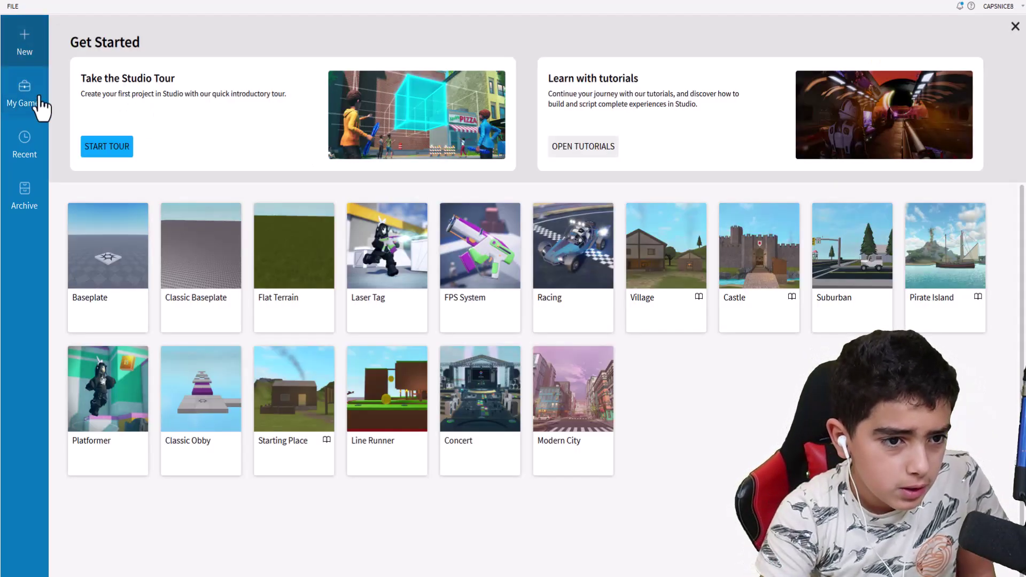
{"action": "left_click", "coordinate": [111, 267]}
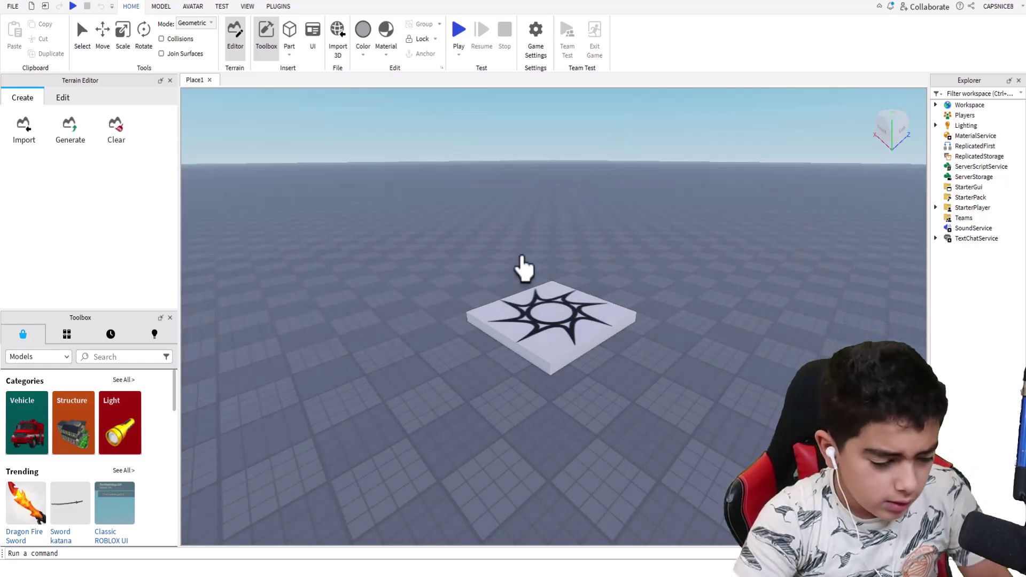
{"action": "scroll", "coordinate": [513, 289], "scroll_direction": "down", "scroll_amount": 1}
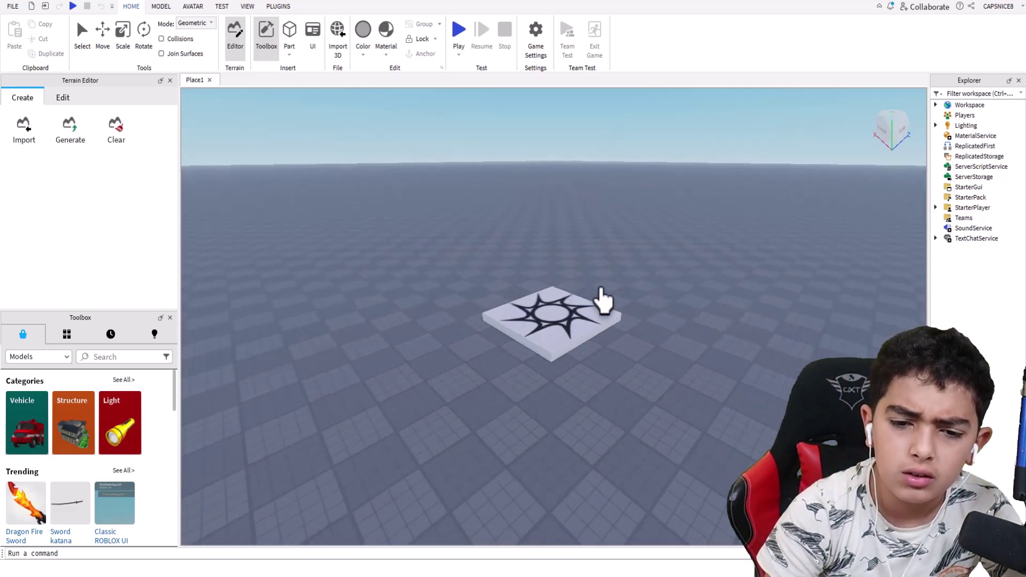
{"action": "right_click_drag", "start_coordinate": [603, 301], "coordinate": [618, 300]}
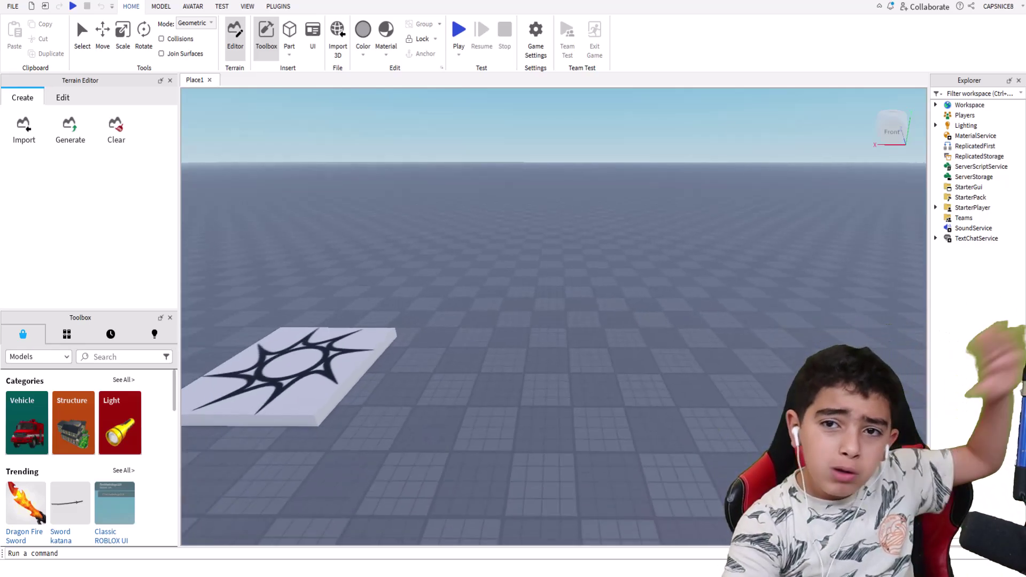
{"action": "right_click_drag", "start_coordinate": [553, 321], "coordinate": [577, 321]}
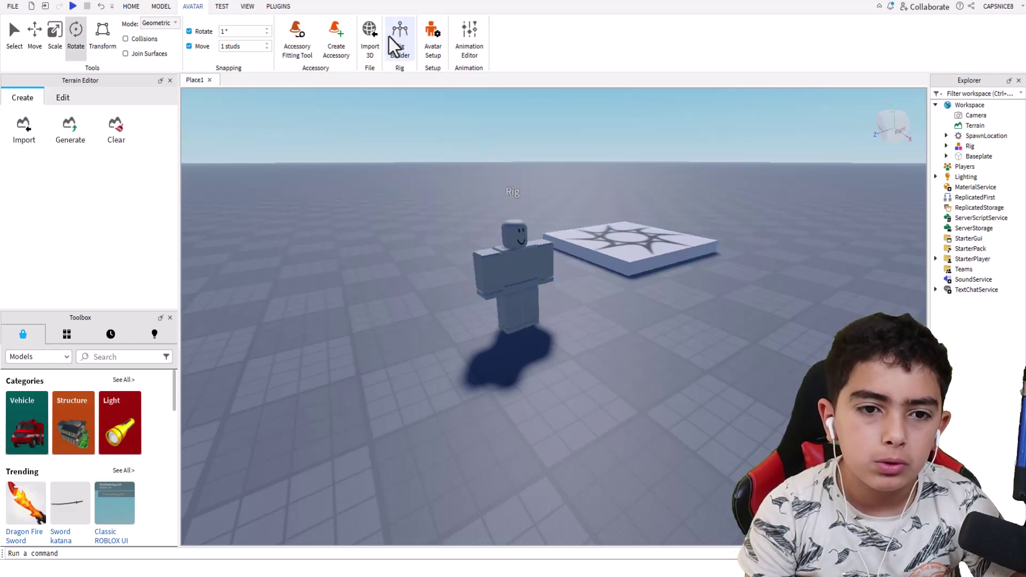
Start animating the rig, inspect its leg pose from behind, and play the walk twice
{"action": "left_click", "coordinate": [484, 36]}
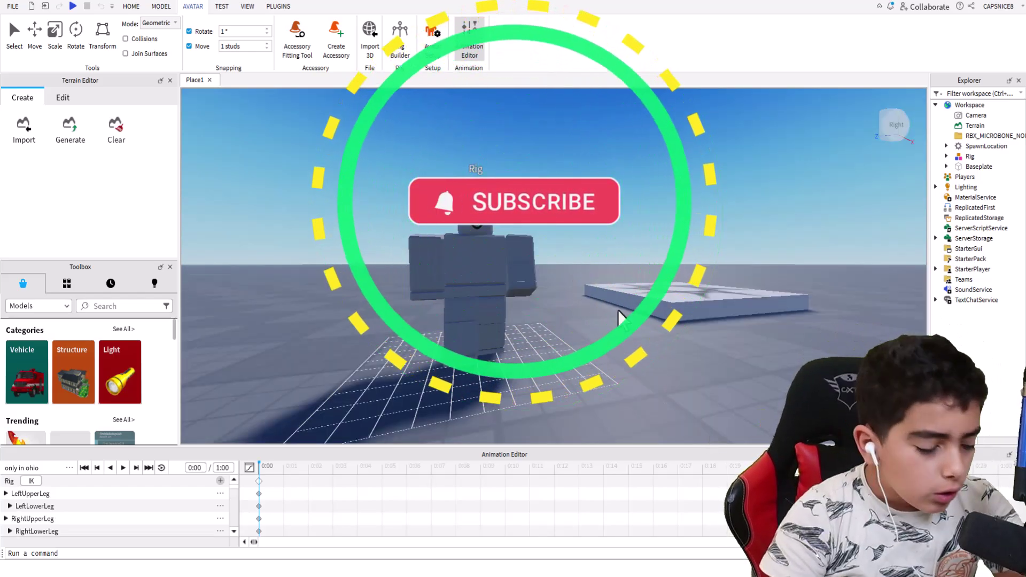
{"action": "scroll", "coordinate": [619, 313], "scroll_direction": "up", "scroll_amount": 5}
{"action": "scroll", "coordinate": [619, 307], "scroll_direction": "up", "scroll_amount": 5}
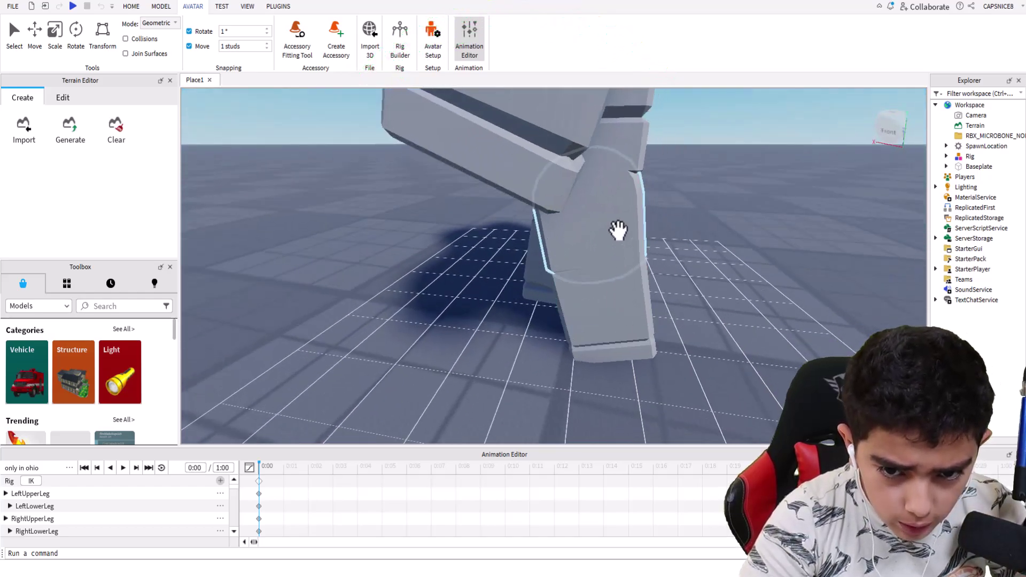
{"action": "scroll", "coordinate": [615, 230], "scroll_direction": "down", "scroll_amount": 5}
{"action": "scroll", "coordinate": [600, 264], "scroll_direction": "up", "scroll_amount": 5}
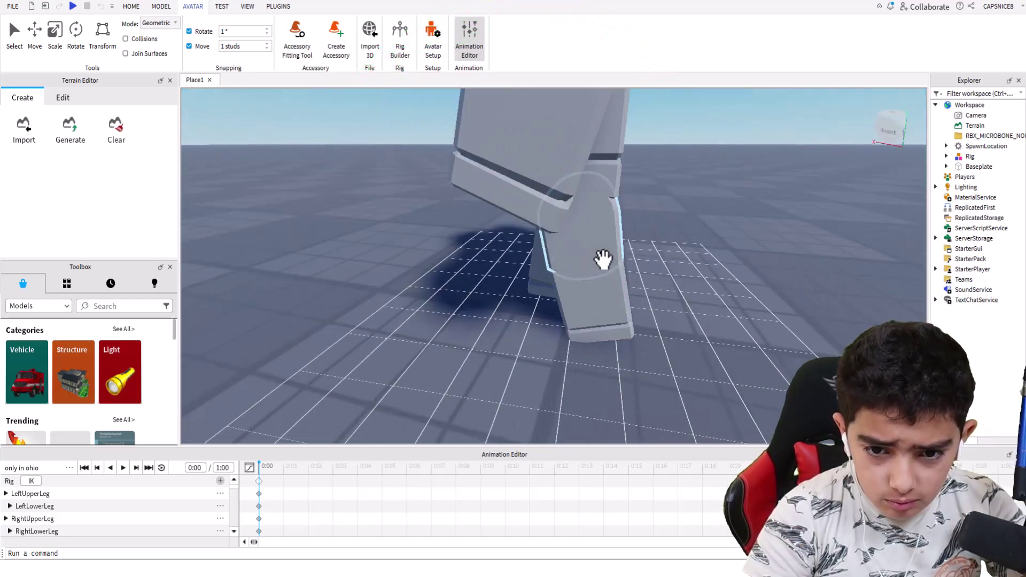
{"action": "right_click_drag", "start_coordinate": [682, 301], "coordinate": [682, 301]}
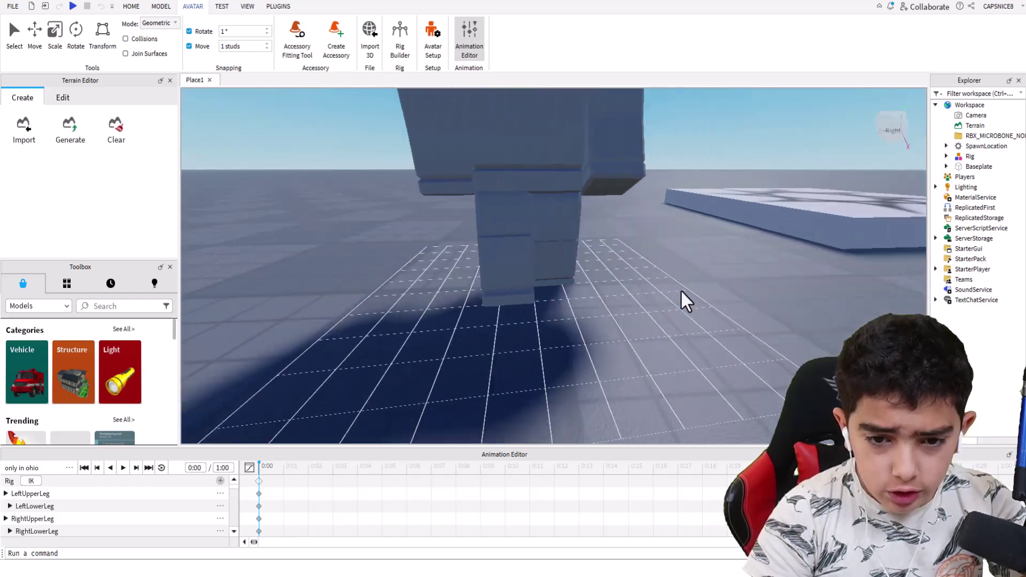
{"action": "scroll", "coordinate": [579, 297], "scroll_direction": "down", "scroll_amount": 5}
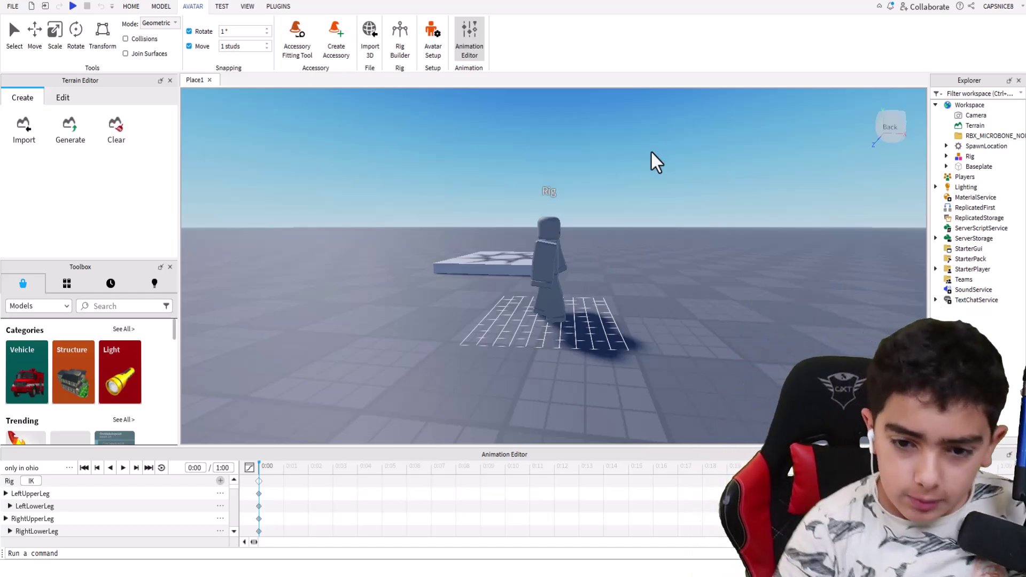
{"action": "scroll", "coordinate": [573, 267], "scroll_direction": "up", "scroll_amount": 5}
{"action": "scroll", "coordinate": [572, 267], "scroll_direction": "down", "scroll_amount": 5}
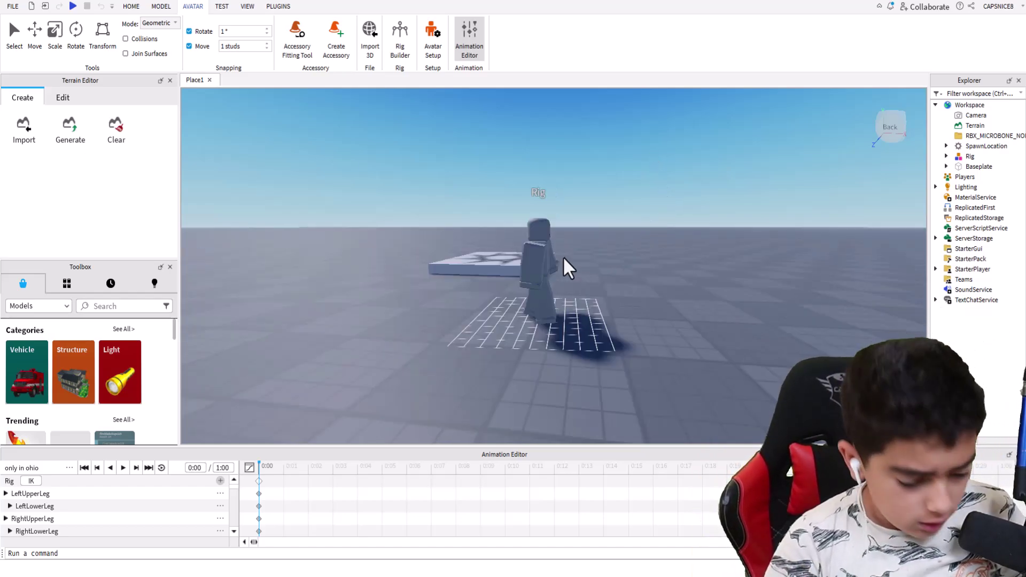
{"action": "scroll", "coordinate": [566, 266], "scroll_direction": "down", "scroll_amount": 3}
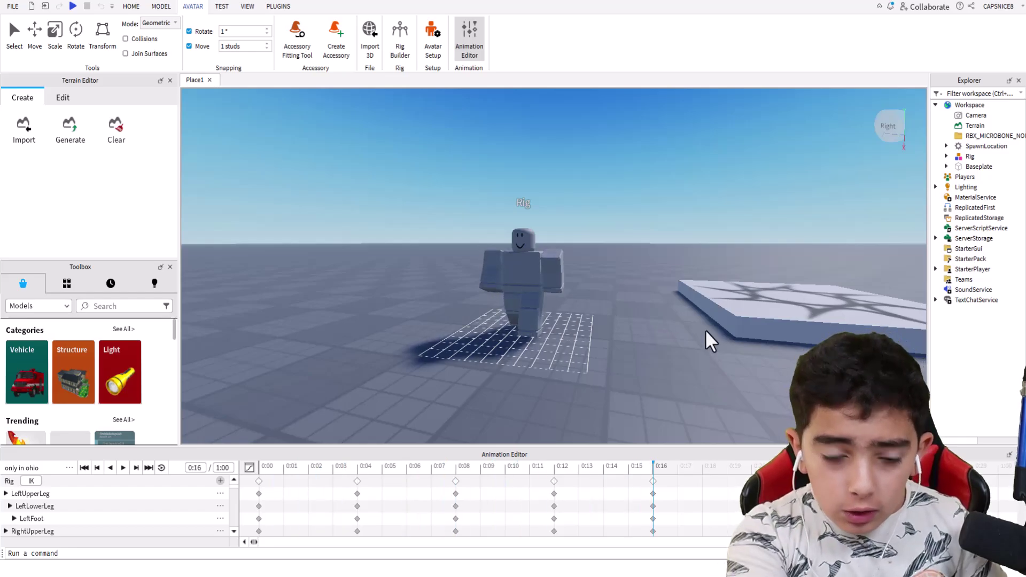
{"action": "scroll", "coordinate": [705, 336], "scroll_direction": "up", "scroll_amount": 3}
{"action": "scroll", "coordinate": [705, 338], "scroll_direction": "up", "scroll_amount": 3}
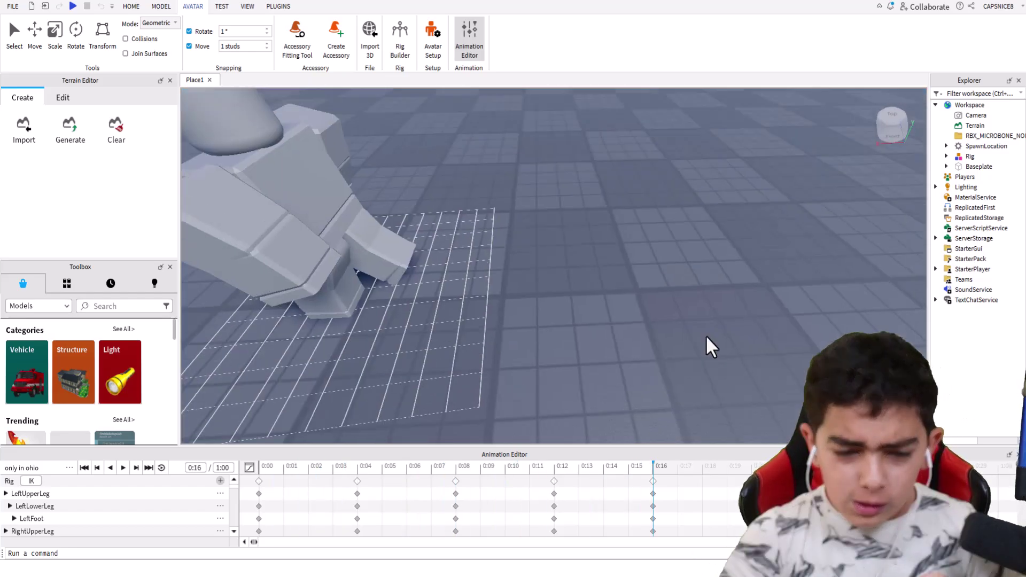
{"action": "right_click_drag", "start_coordinate": [706, 335], "coordinate": [705, 336]}
{"action": "scroll", "coordinate": [706, 336], "scroll_direction": "down", "scroll_amount": 3}
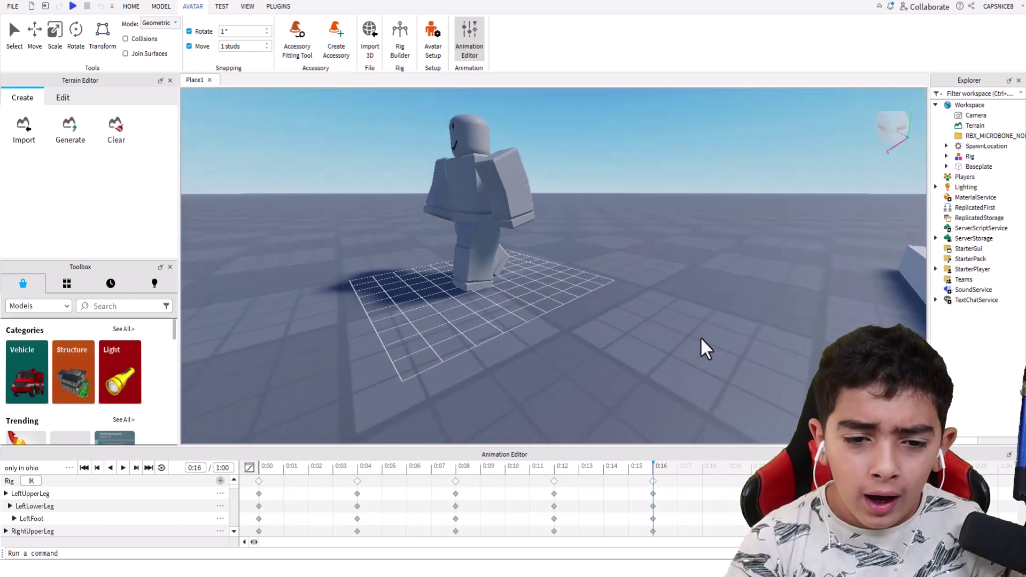
{"action": "key", "text": "space"}
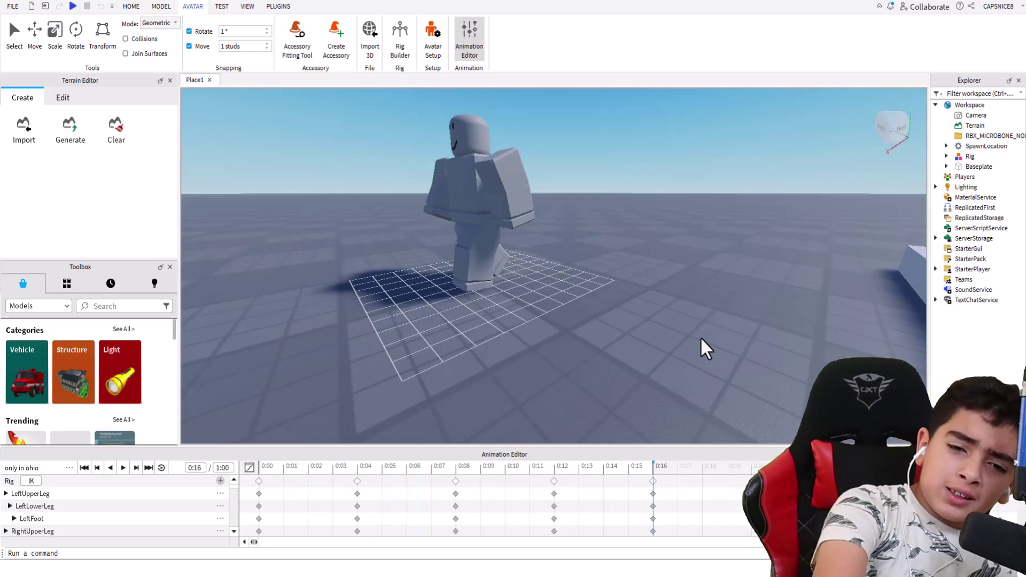
{"action": "key", "text": "space"}
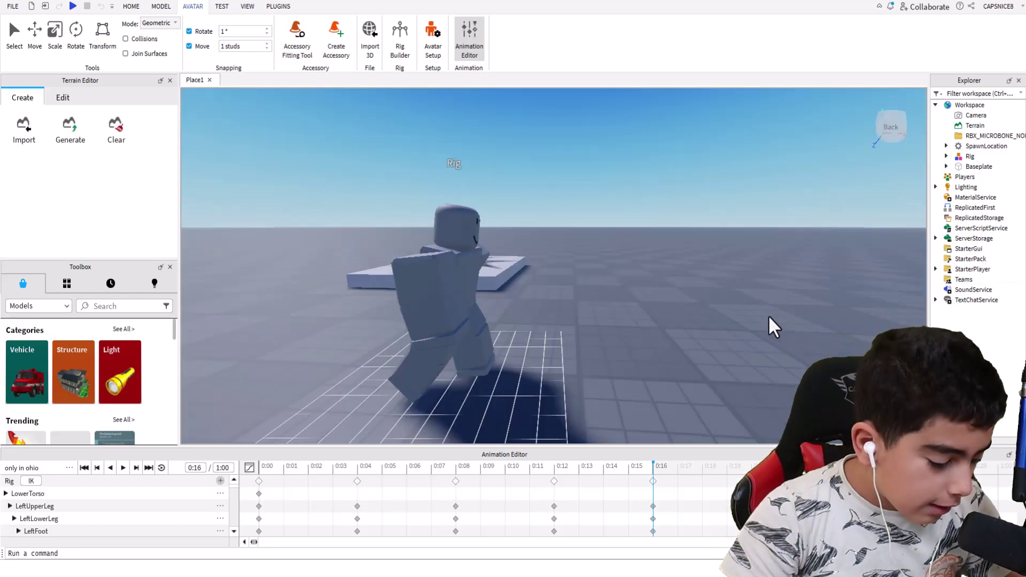
Play the rig's walk cycle on loop, then switch looping off
{"action": "right_click_drag", "start_coordinate": [769, 315], "coordinate": [766, 304]}
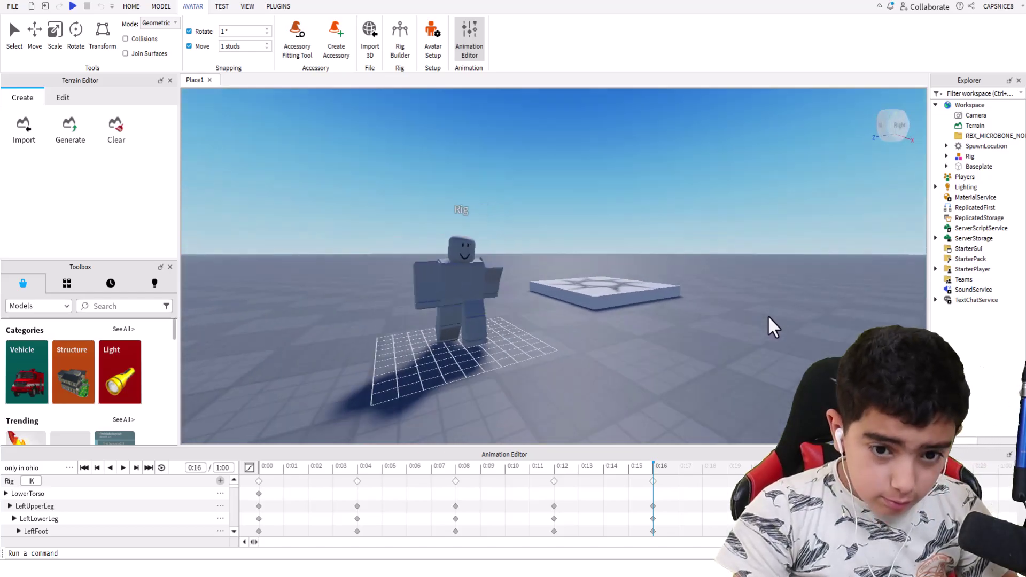
{"action": "scroll", "coordinate": [765, 305], "scroll_direction": "up", "scroll_amount": 2}
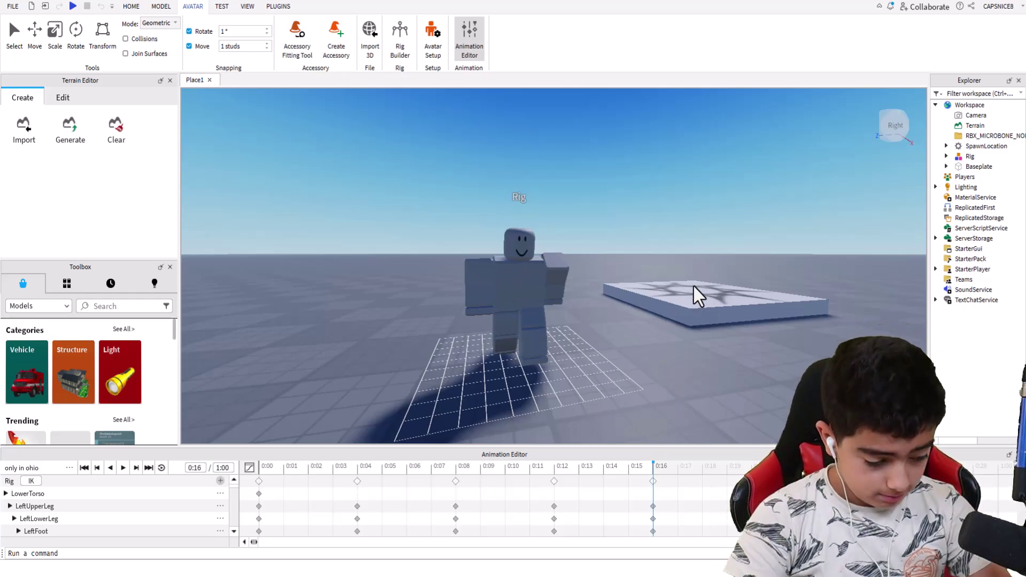
{"action": "right_click_drag", "start_coordinate": [705, 259], "coordinate": [705, 259]}
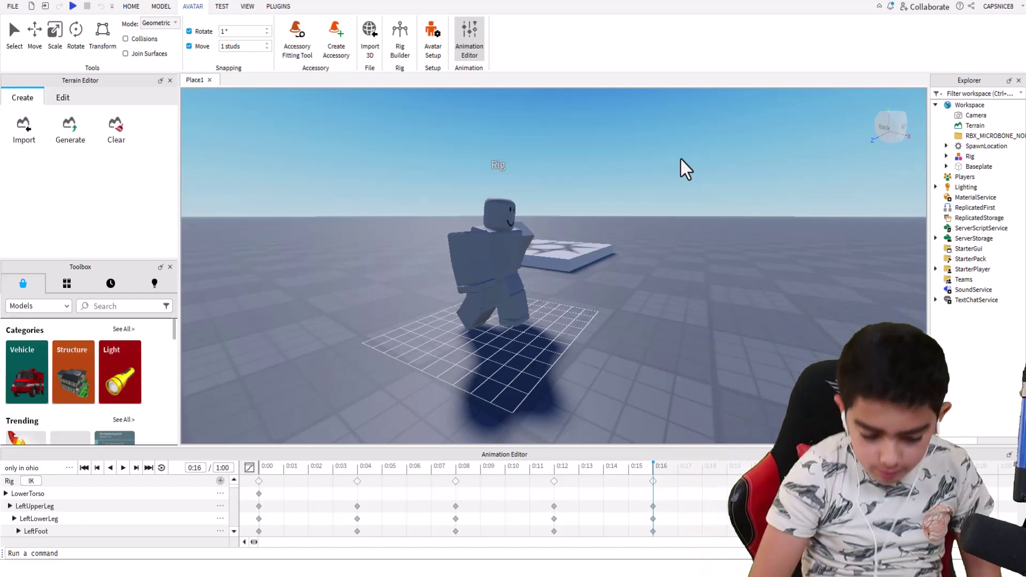
{"action": "left_click", "coordinate": [162, 467]}
{"action": "left_click", "coordinate": [122, 468]}
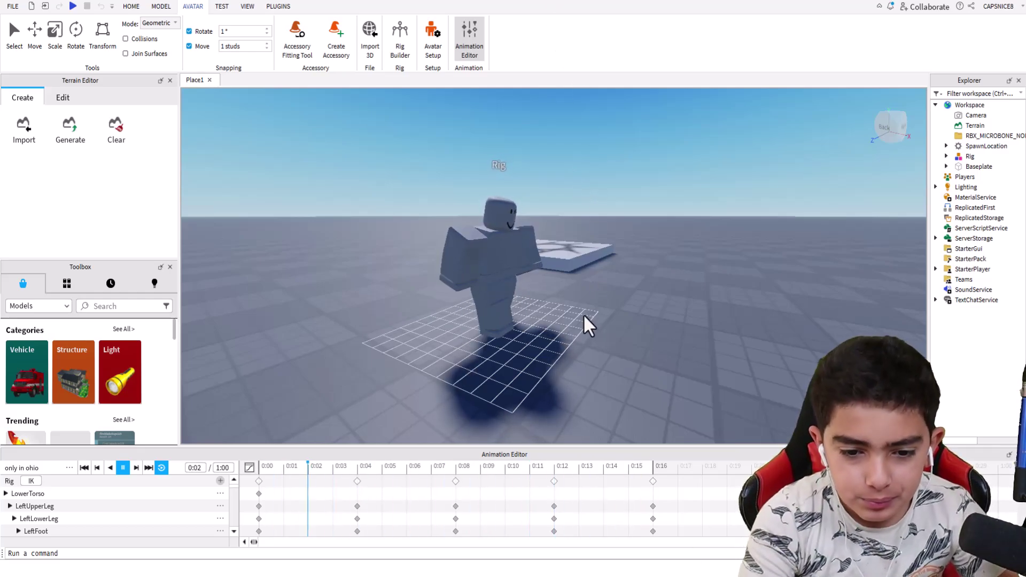
{"action": "left_click", "coordinate": [160, 467]}
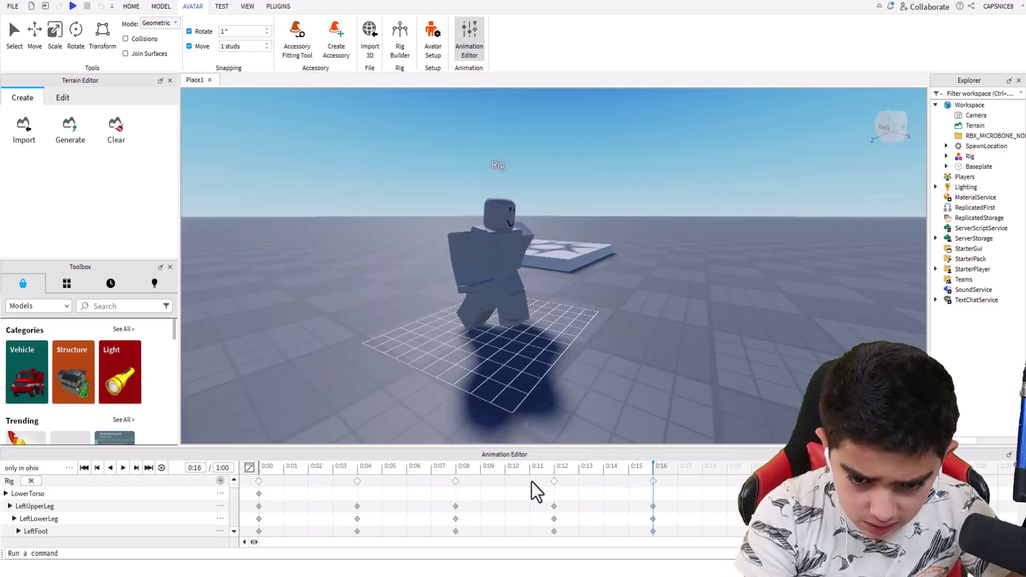
Step through the walk poses at 0:04, 0:00 and 0:08
{"action": "left_click", "coordinate": [358, 467]}
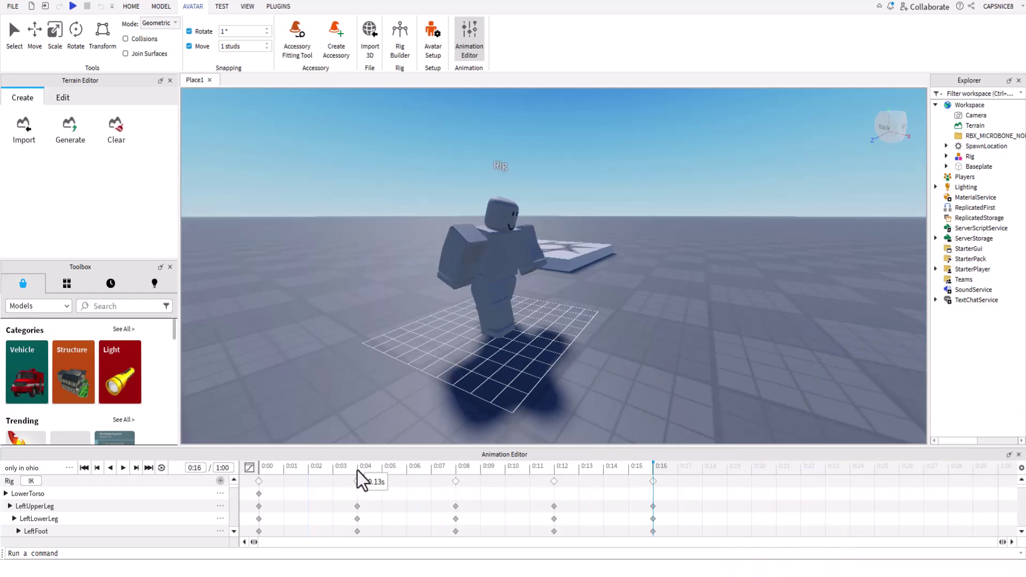
{"action": "left_click", "coordinate": [258, 470]}
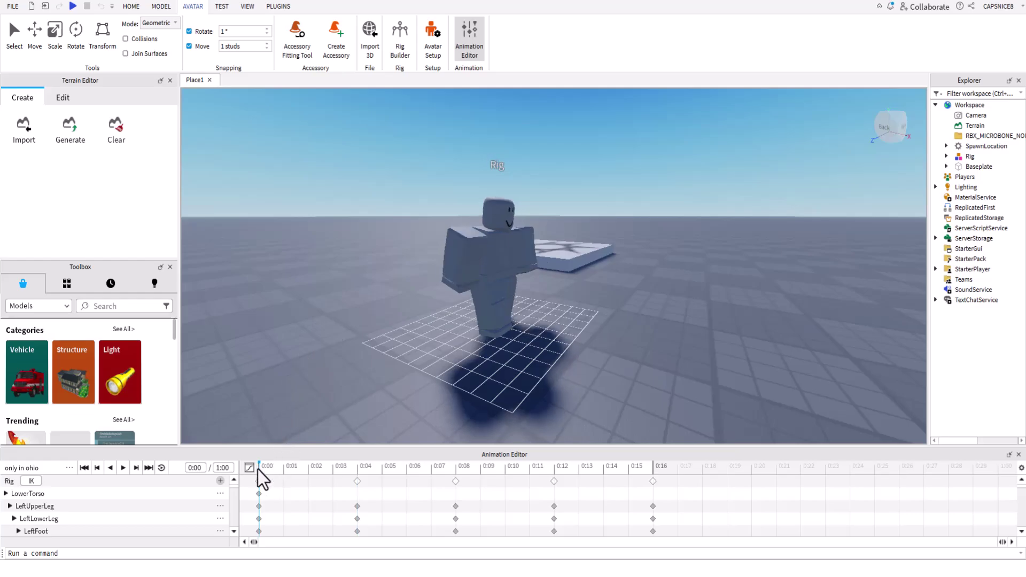
{"action": "left_click", "coordinate": [358, 475]}
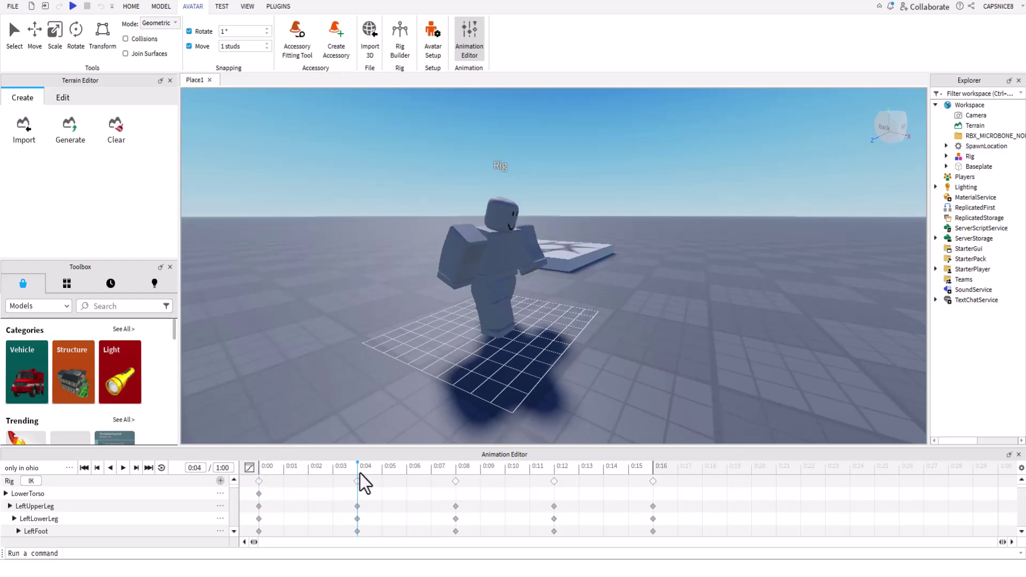
{"action": "left_click", "coordinate": [454, 473]}
{"action": "right_click_drag", "start_coordinate": [645, 277], "coordinate": [645, 276]}
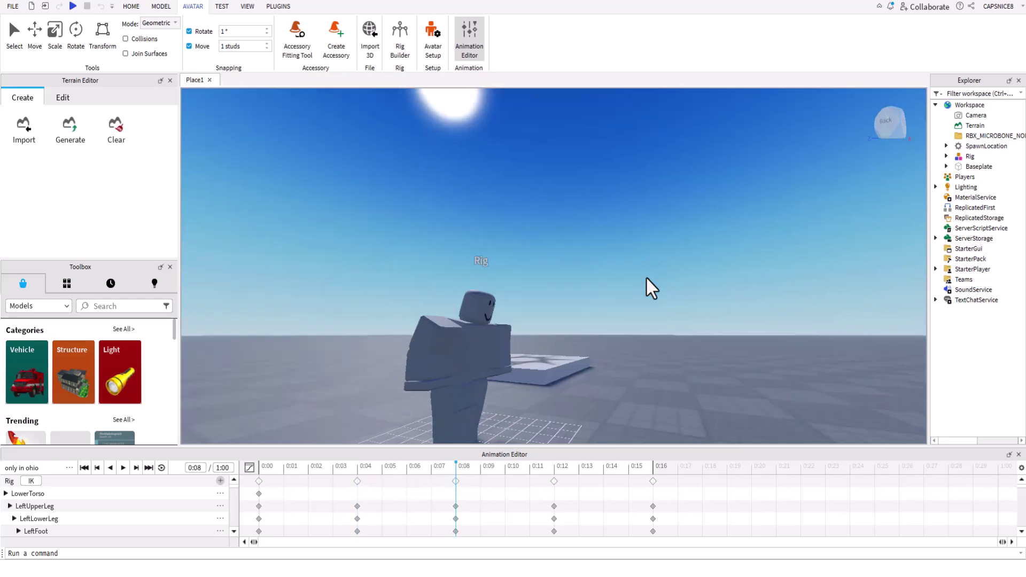
Test-tilt the rig's head, then check the 0:12 and 0:16 poses
{"action": "left_click", "coordinate": [513, 268]}
{"action": "scroll", "coordinate": [538, 257], "scroll_direction": "up", "scroll_amount": 2}
{"action": "scroll", "coordinate": [505, 273], "scroll_direction": "up", "scroll_amount": 2}
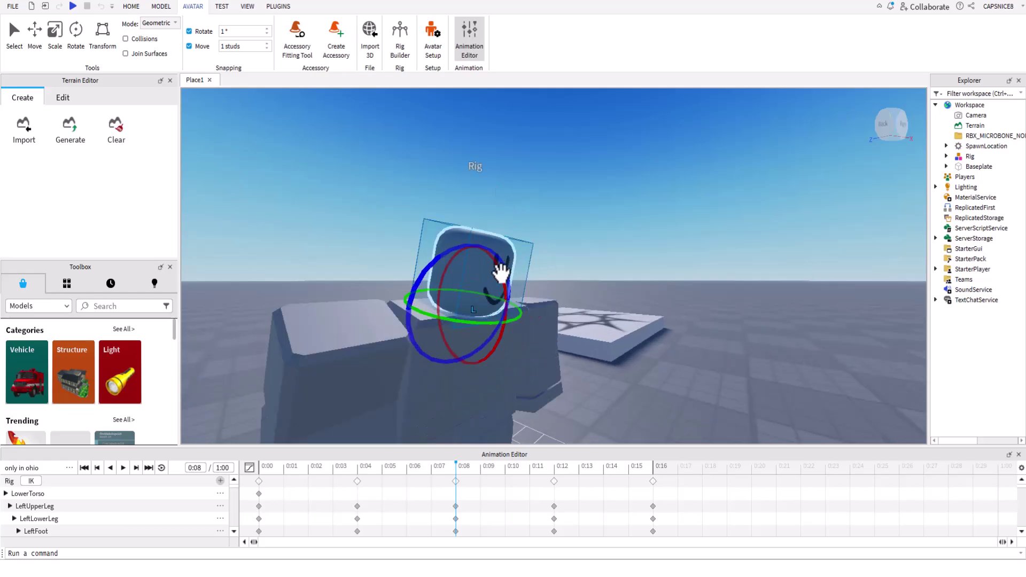
{"action": "left_click_drag", "start_coordinate": [499, 277], "coordinate": [492, 294]}
{"action": "left_click", "coordinate": [582, 251]}
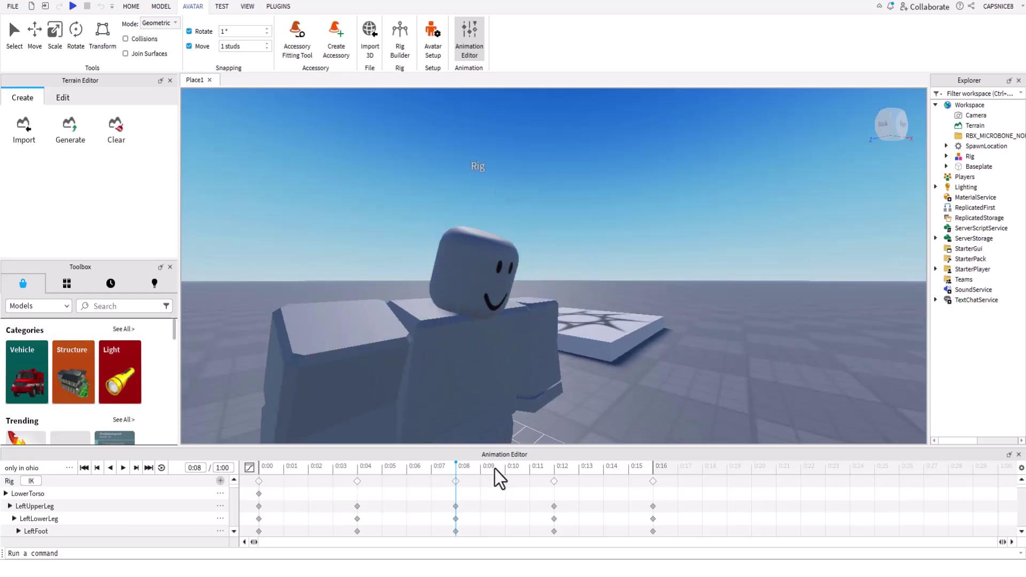
{"action": "left_click", "coordinate": [552, 470]}
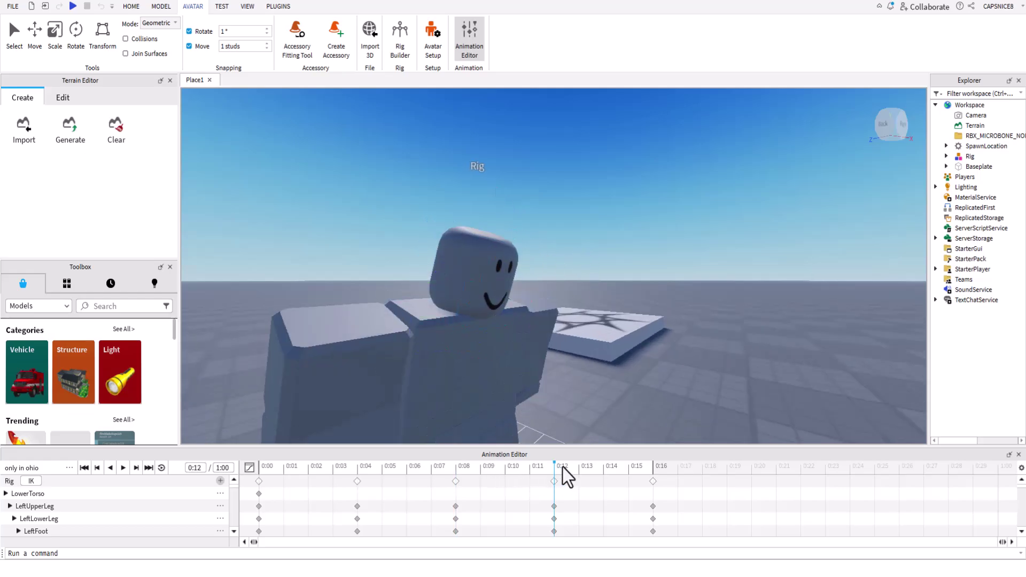
{"action": "left_click", "coordinate": [652, 468]}
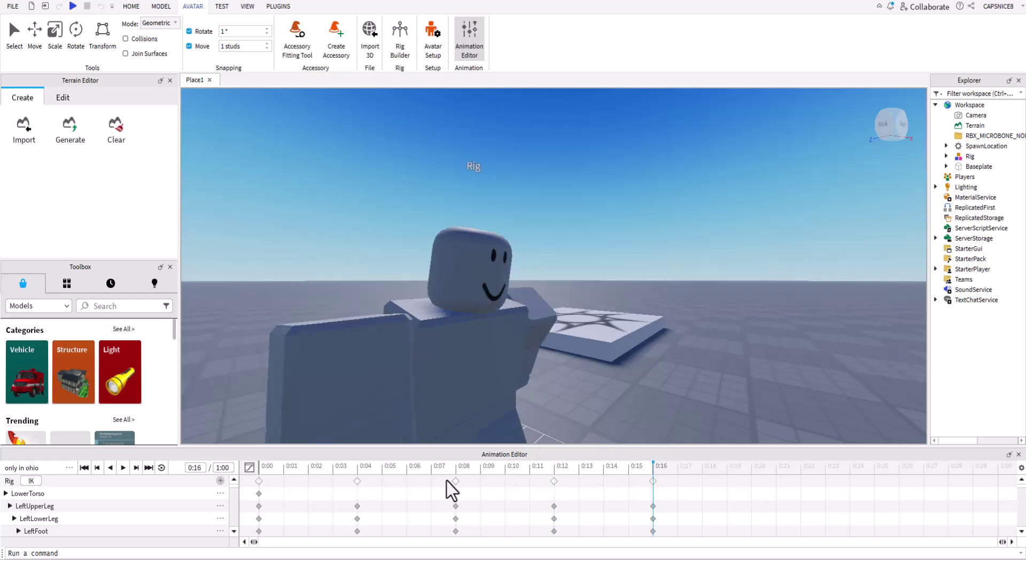
Play the walk animation, then select and clear the 0:04–0:16 keyframes
{"action": "left_click", "coordinate": [122, 468]}
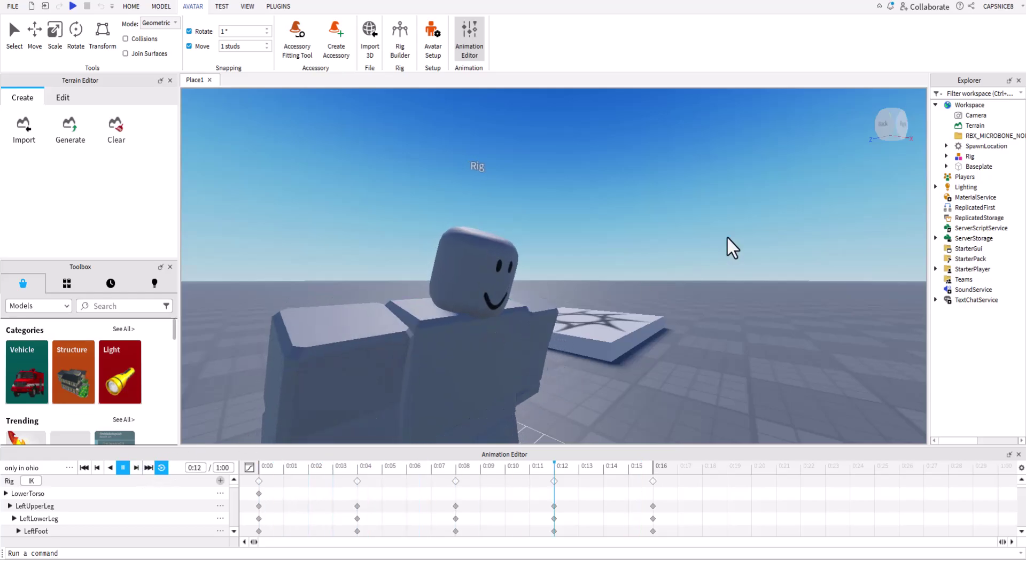
{"action": "scroll", "coordinate": [727, 236], "scroll_direction": "down", "scroll_amount": 5}
{"action": "right_click_drag", "start_coordinate": [726, 236], "coordinate": [728, 236]}
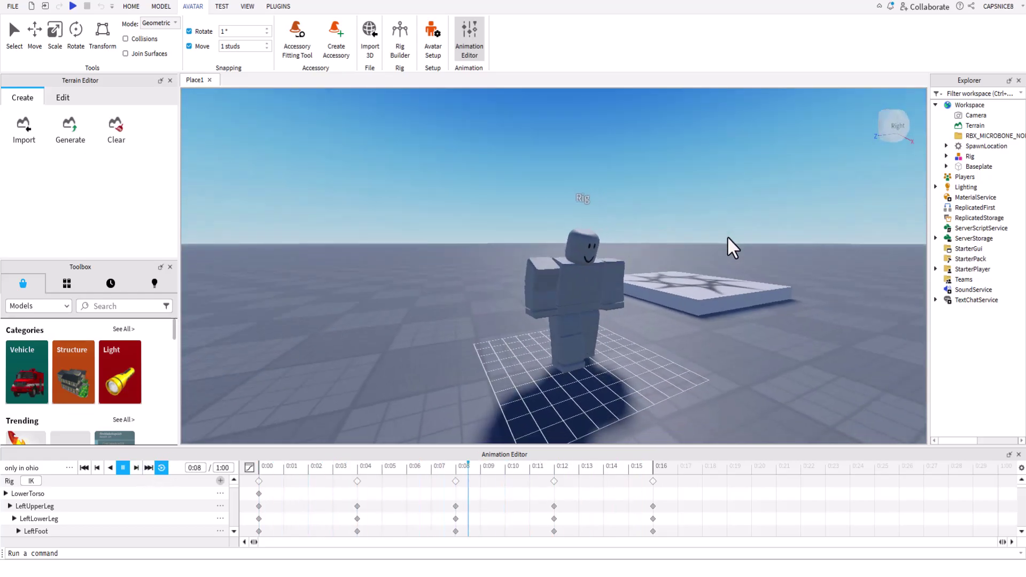
{"action": "scroll", "coordinate": [727, 236], "scroll_direction": "up", "scroll_amount": 3}
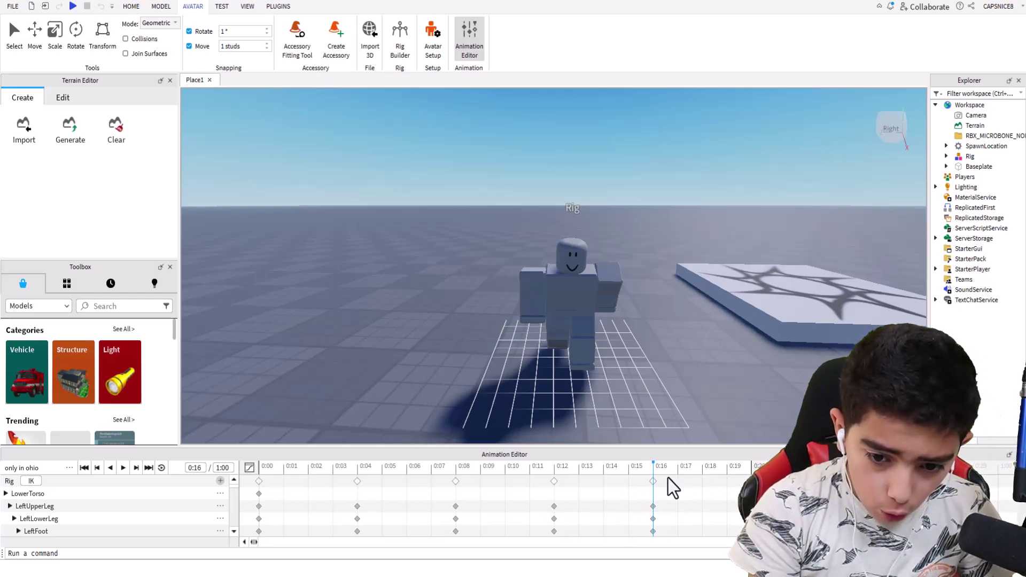
{"action": "left_click_drag", "start_coordinate": [670, 478], "coordinate": [353, 536]}
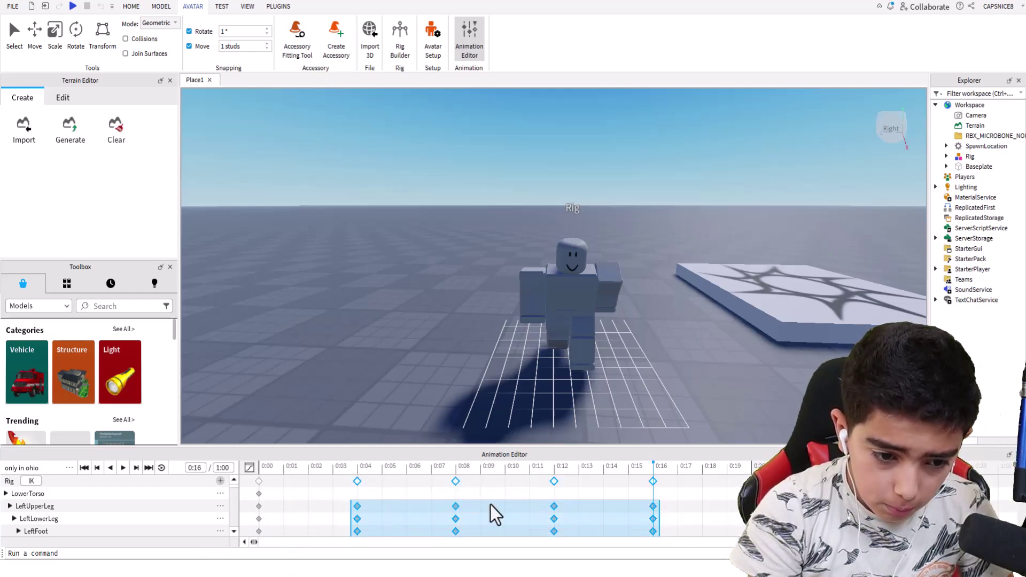
{"action": "left_click", "coordinate": [676, 498]}
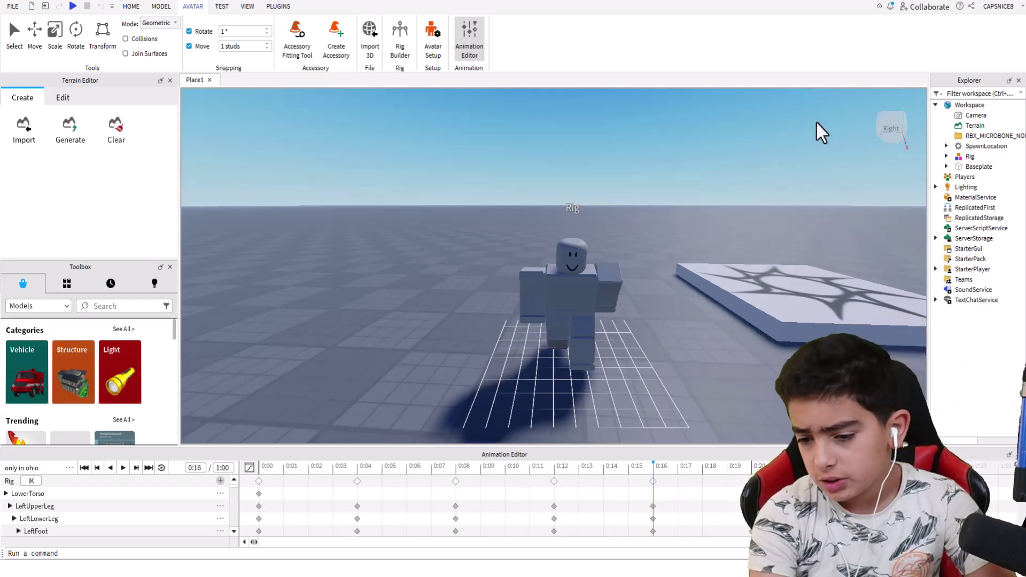
View the rig from several angles and move the playhead to 0:20
{"action": "right_click_drag", "start_coordinate": [764, 219], "coordinate": [764, 219]}
{"action": "scroll", "coordinate": [765, 219], "scroll_direction": "up", "scroll_amount": 5}
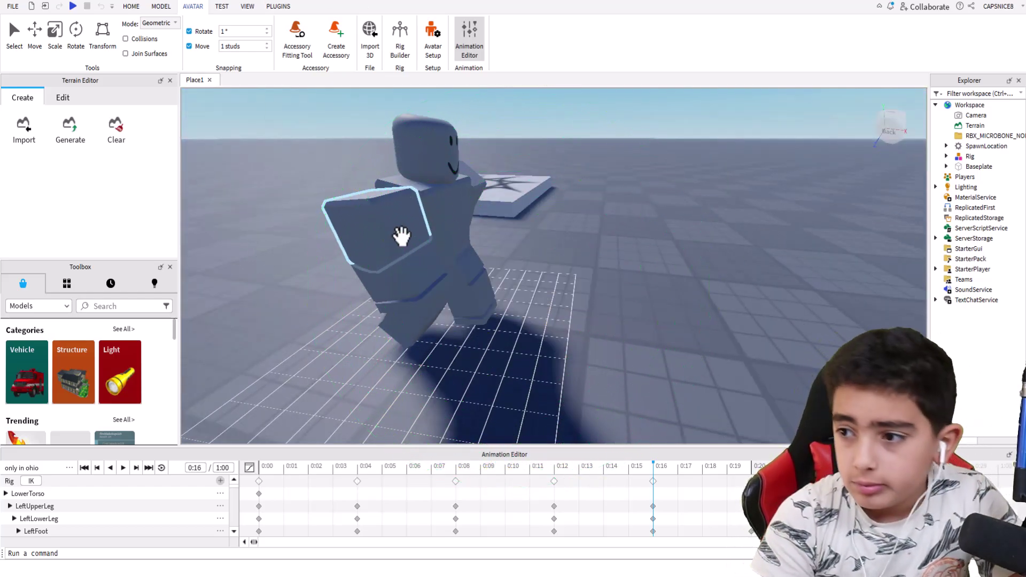
{"action": "right_click_drag", "start_coordinate": [647, 250], "coordinate": [650, 258]}
{"action": "scroll", "coordinate": [646, 246], "scroll_direction": "up", "scroll_amount": 3}
{"action": "scroll", "coordinate": [649, 258], "scroll_direction": "down", "scroll_amount": 5}
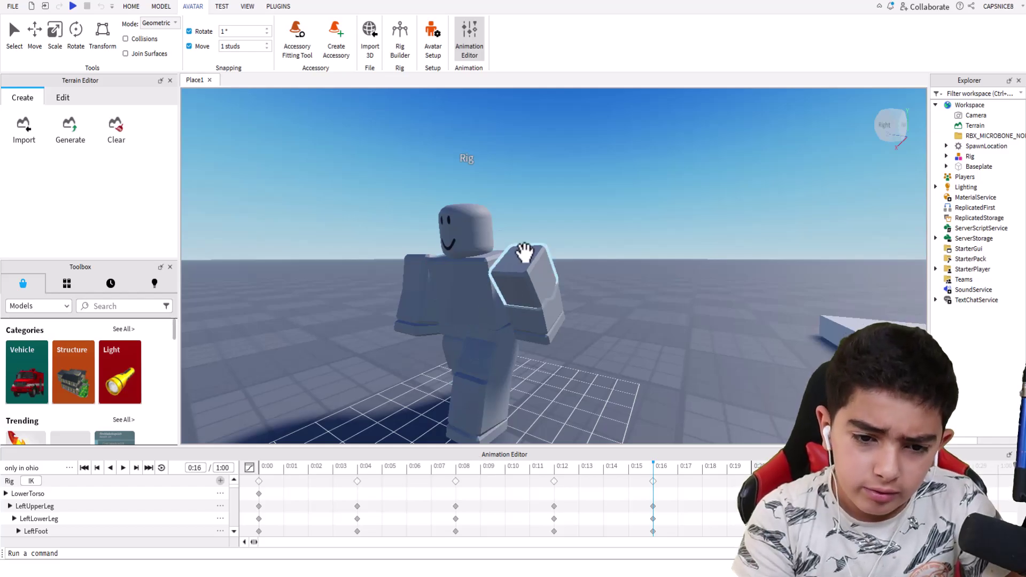
{"action": "scroll", "coordinate": [636, 255], "scroll_direction": "up", "scroll_amount": 2}
{"action": "right_click_drag", "start_coordinate": [636, 246], "coordinate": [636, 246]}
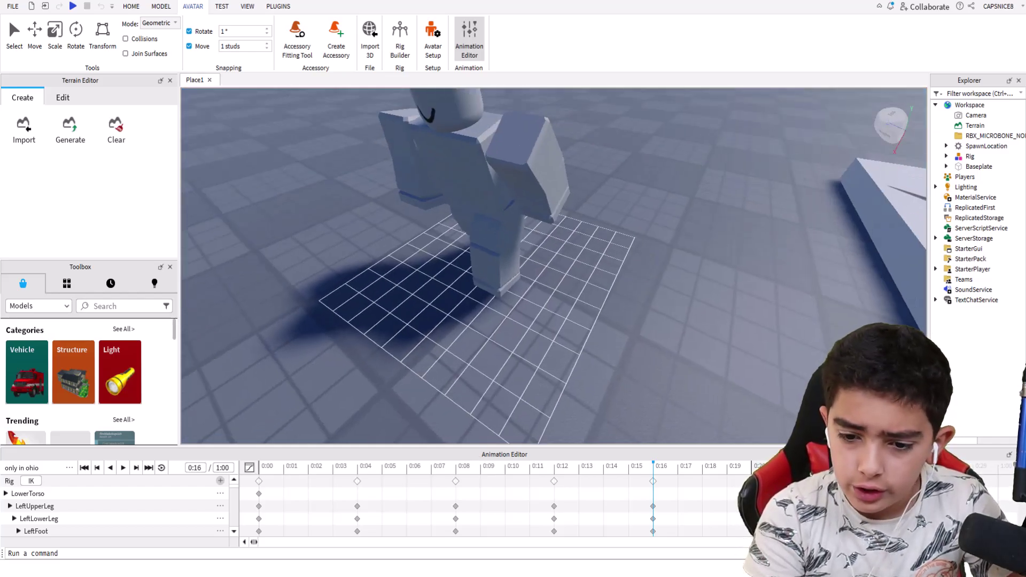
{"action": "left_click", "coordinate": [752, 466]}
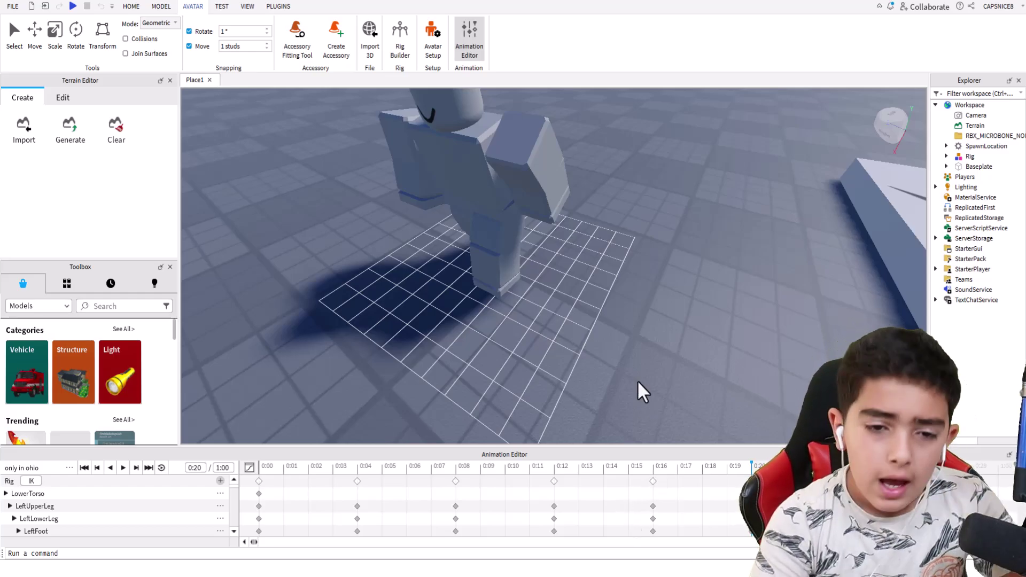
Copy the rig's 0:00 starting pose with Copy Selected and return the playhead to 0:20
{"action": "right_click_drag", "start_coordinate": [638, 380], "coordinate": [637, 382]}
{"action": "key", "text": "w"}
{"action": "key", "text": "s"}
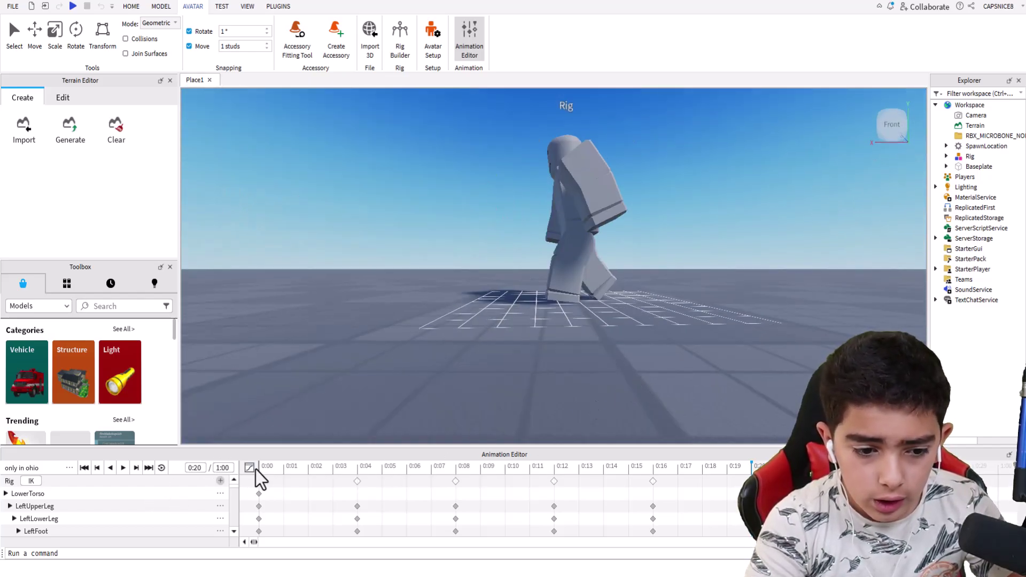
{"action": "left_click", "coordinate": [259, 469]}
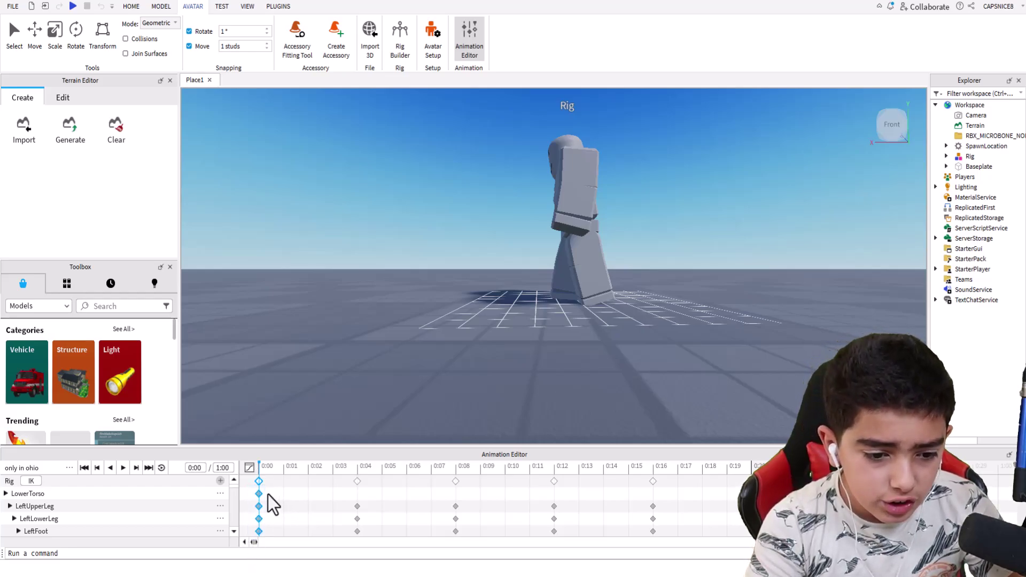
{"action": "right_click", "coordinate": [261, 485]}
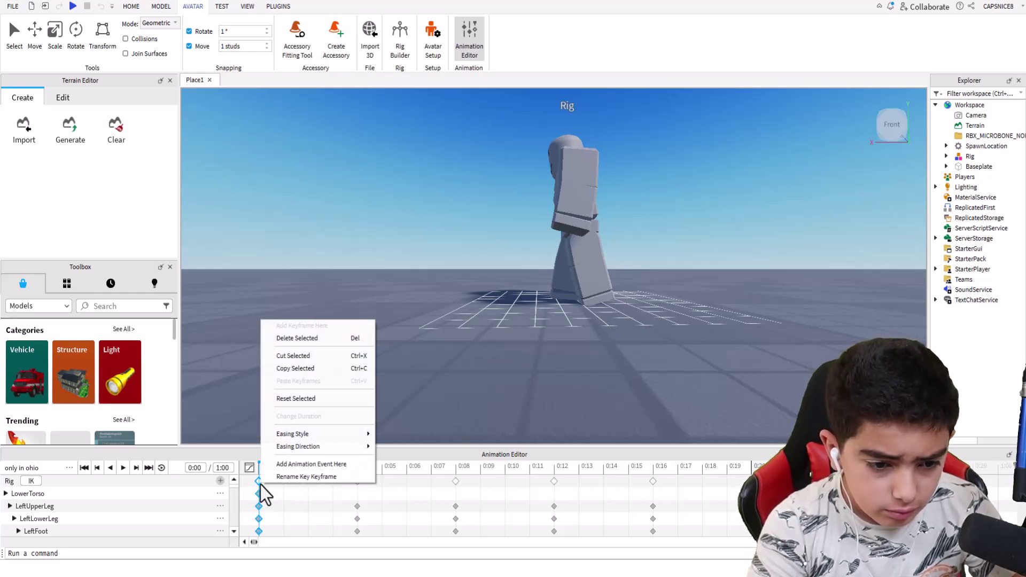
{"action": "left_click", "coordinate": [304, 372]}
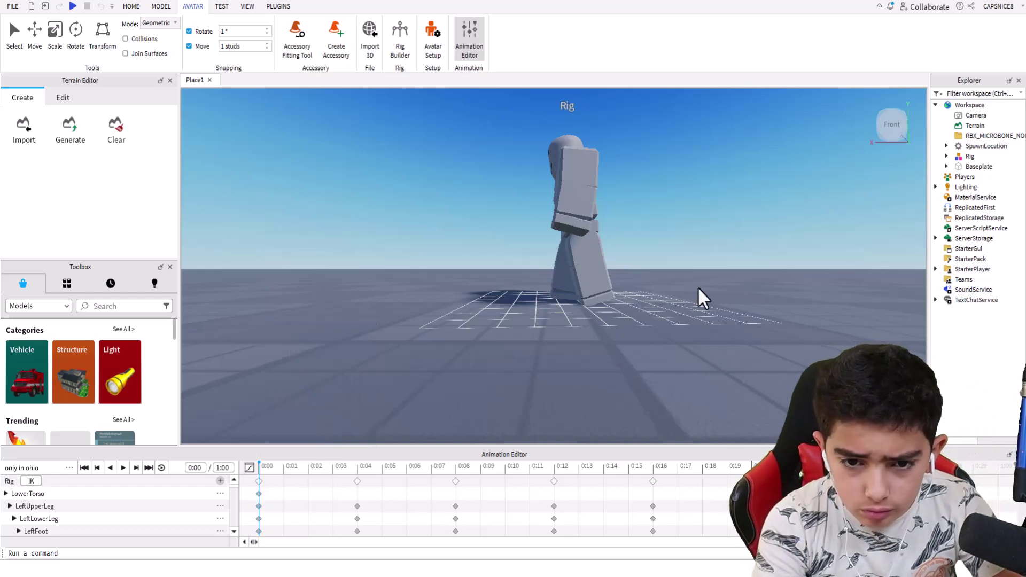
{"action": "scroll", "coordinate": [699, 286], "scroll_direction": "down", "scroll_amount": 1}
{"action": "scroll", "coordinate": [698, 286], "scroll_direction": "up", "scroll_amount": 3}
{"action": "scroll", "coordinate": [699, 286], "scroll_direction": "down", "scroll_amount": 3}
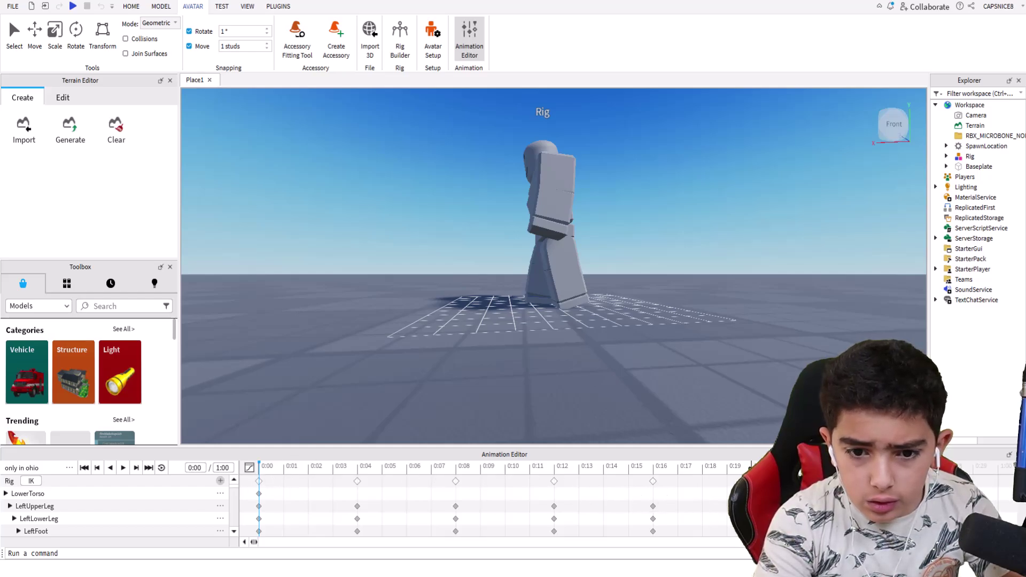
{"action": "key", "text": "space"}
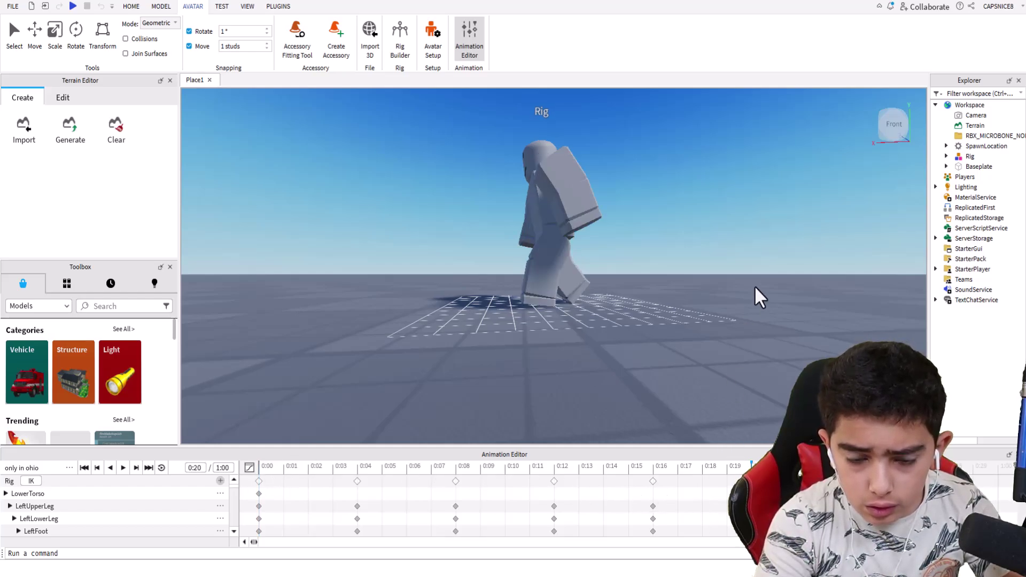
{"action": "scroll", "coordinate": [490, 277], "scroll_direction": "up", "scroll_amount": 2}
{"action": "scroll", "coordinate": [489, 277], "scroll_direction": "up", "scroll_amount": 3}
At 0:20, swing the left upper leg forward and straighten the lower leg upright
{"action": "left_click", "coordinate": [513, 237]}
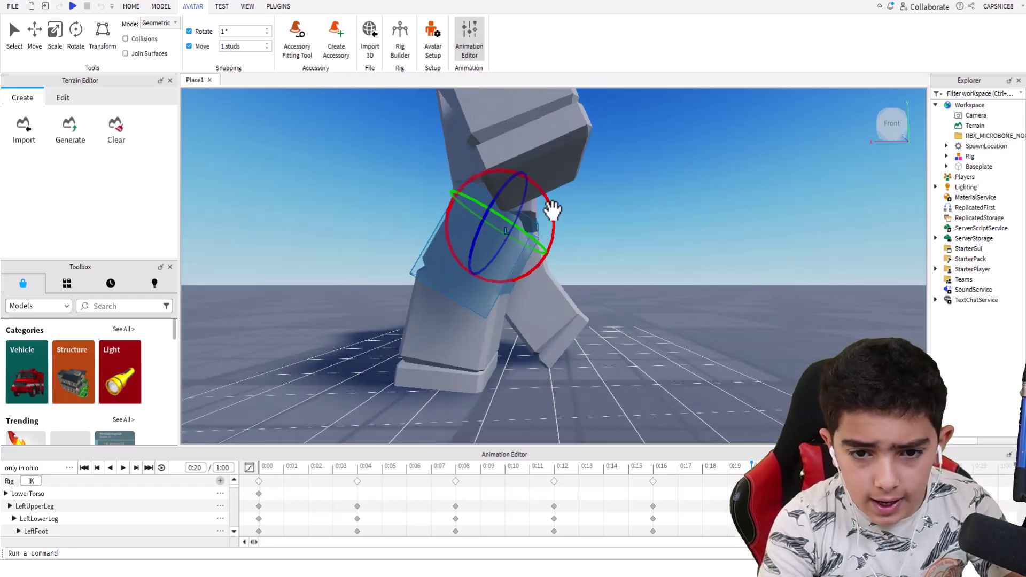
{"action": "left_click_drag", "start_coordinate": [552, 210], "coordinate": [544, 193]}
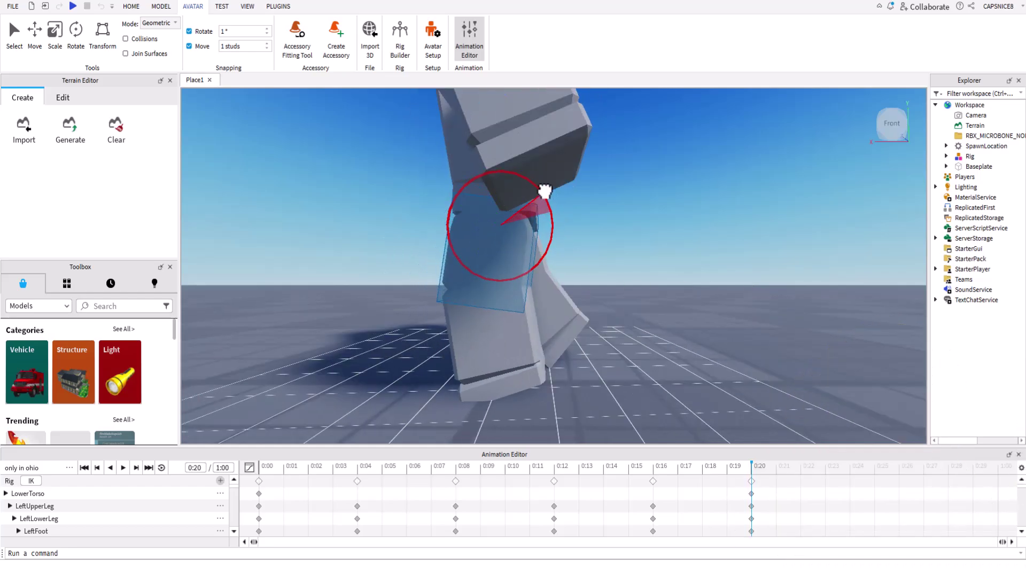
{"action": "left_click", "coordinate": [511, 321]}
{"action": "left_click_drag", "start_coordinate": [537, 260], "coordinate": [542, 322]}
{"action": "mouse_move", "coordinate": [543, 321]}
{"action": "right_mouse_down"}
{"action": "mouse_move", "coordinate": [607, 297]}
{"action": "mouse_move", "coordinate": [607, 286]}
{"action": "mouse_move", "coordinate": [583, 304]}
{"action": "right_mouse_up"}
{"action": "scroll", "coordinate": [583, 303], "scroll_direction": "up", "scroll_amount": 5}
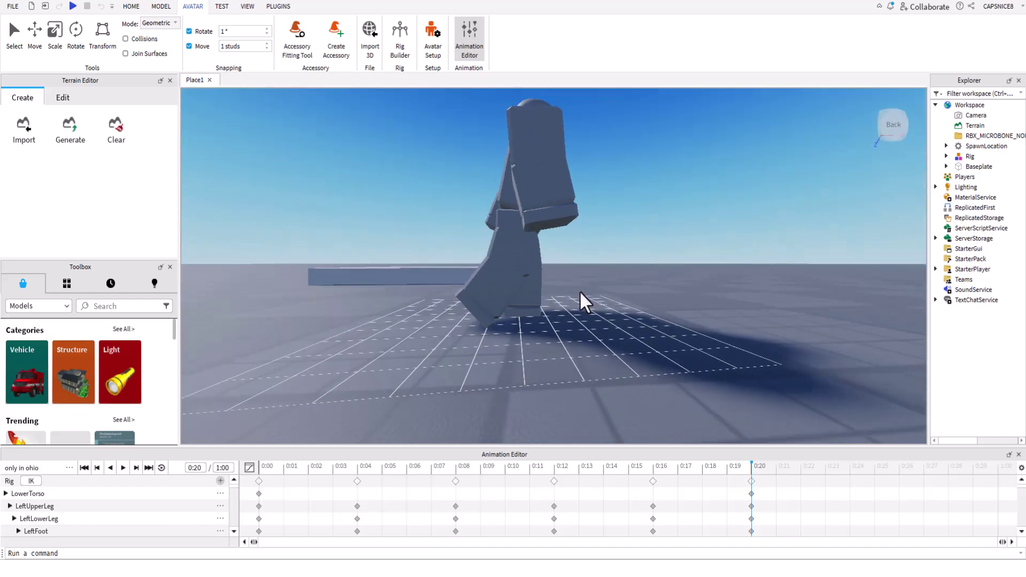
{"action": "scroll", "coordinate": [583, 303], "scroll_direction": "up", "scroll_amount": 3}
{"action": "left_click", "coordinate": [566, 205]}
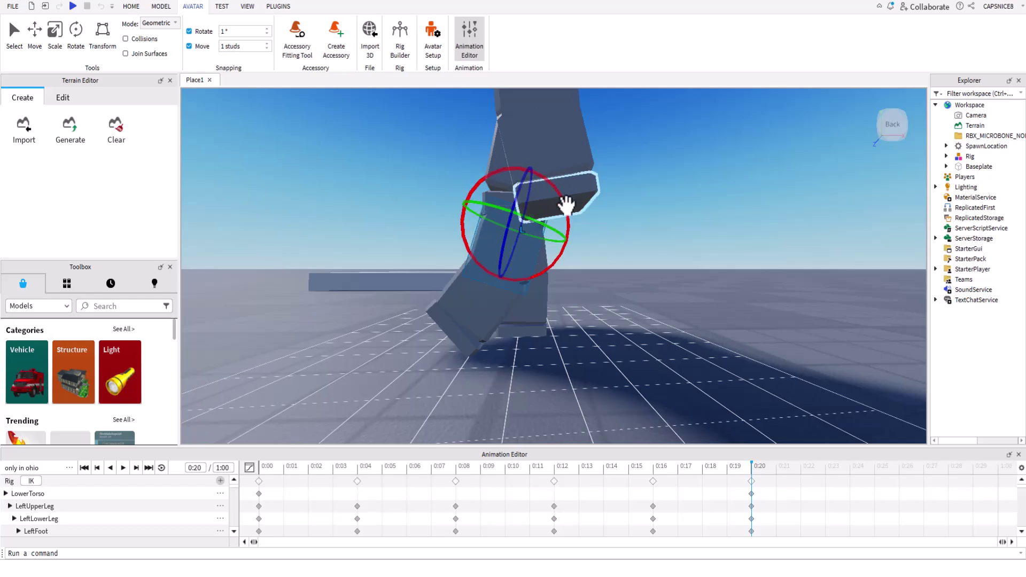
{"action": "mouse_move", "coordinate": [565, 204]}
{"action": "right_mouse_down"}
{"action": "mouse_move", "coordinate": [611, 246]}
{"action": "mouse_move", "coordinate": [580, 202]}
{"action": "right_mouse_up"}
{"action": "left_click_drag", "start_coordinate": [579, 202], "coordinate": [529, 311]}
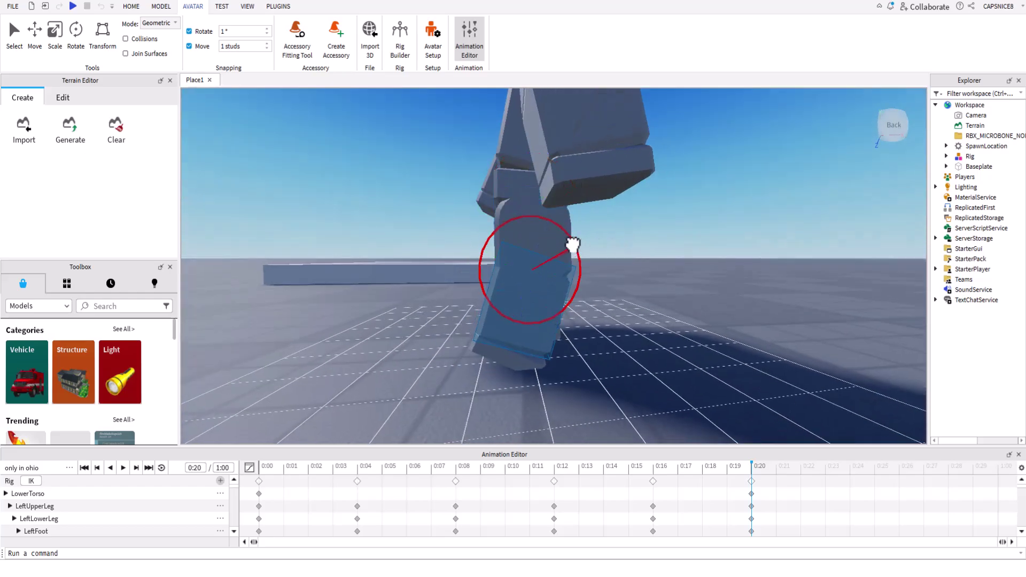
{"action": "scroll", "coordinate": [632, 298], "scroll_direction": "down", "scroll_amount": 5}
{"action": "scroll", "coordinate": [634, 297], "scroll_direction": "down", "scroll_amount": 3}
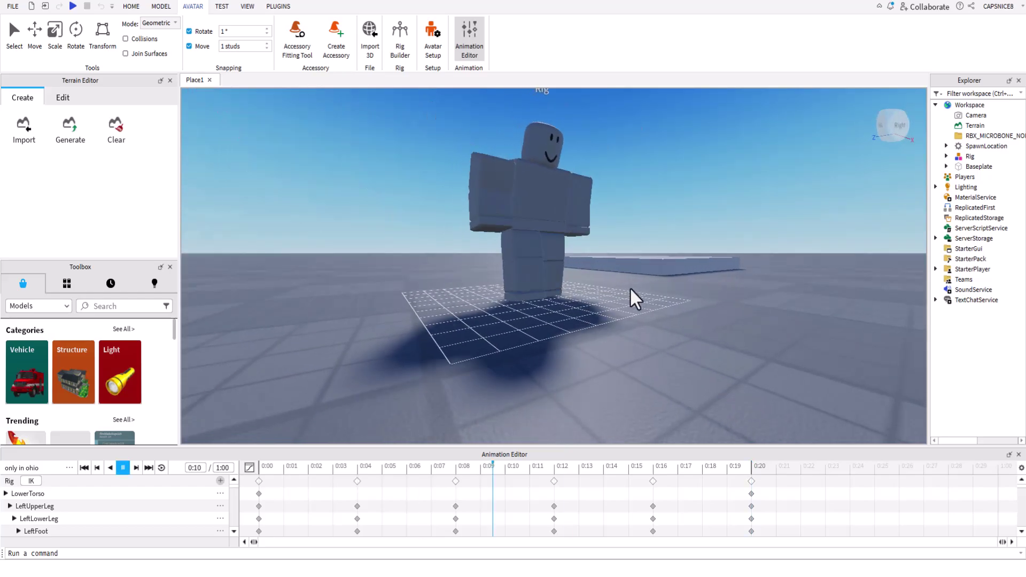
{"action": "scroll", "coordinate": [716, 311], "scroll_direction": "up", "scroll_amount": 2}
Return to the 0:20 pose and fine-tune one limb's rotation
{"action": "right_click_drag", "start_coordinate": [681, 321], "coordinate": [716, 311]}
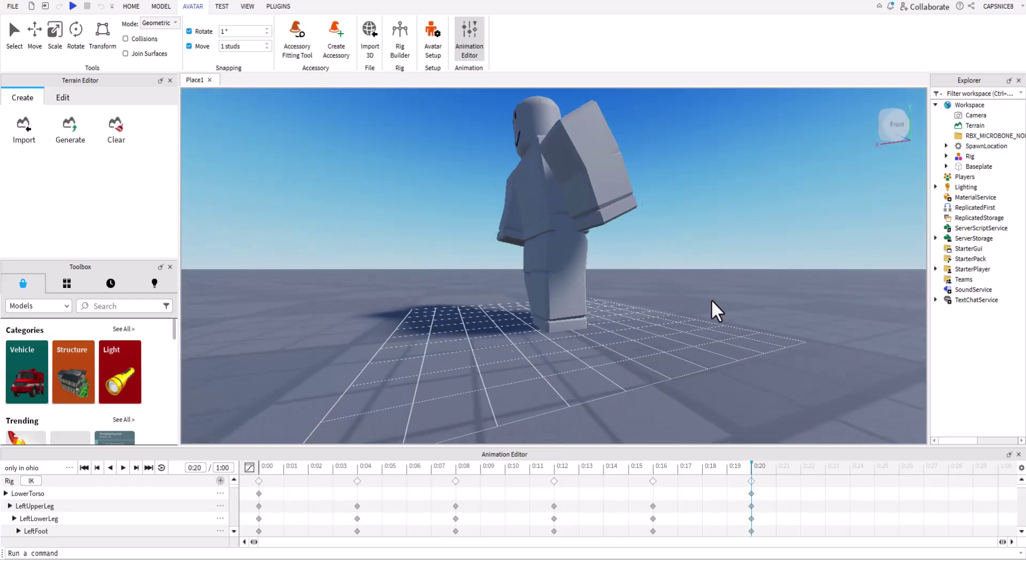
{"action": "scroll", "coordinate": [716, 311], "scroll_direction": "down", "scroll_amount": 3}
{"action": "scroll", "coordinate": [570, 302], "scroll_direction": "up", "scroll_amount": 3}
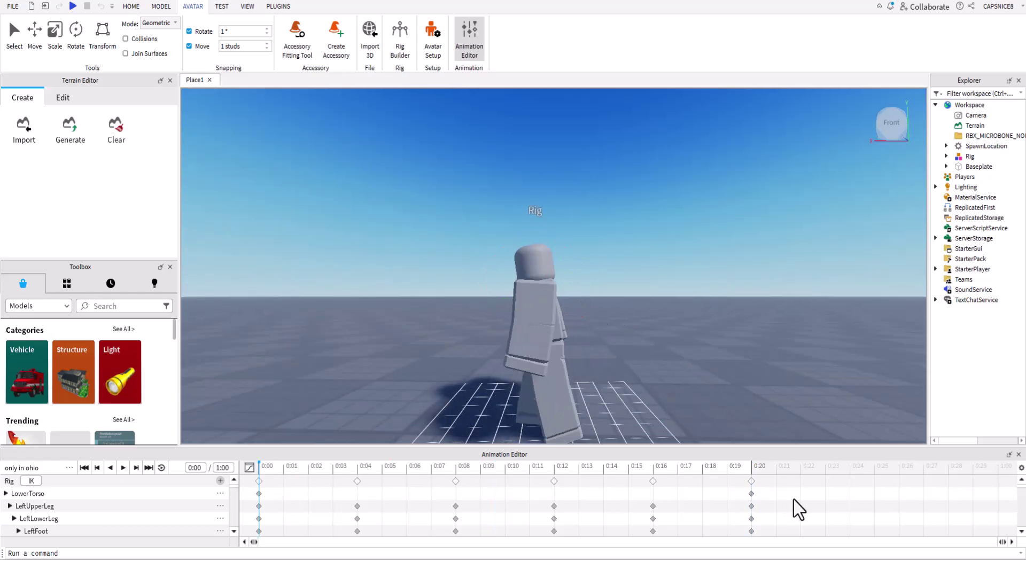
{"action": "left_click", "coordinate": [751, 482]}
{"action": "right_click_drag", "start_coordinate": [671, 377], "coordinate": [671, 378]}
{"action": "scroll", "coordinate": [673, 379], "scroll_direction": "up", "scroll_amount": 3}
{"action": "scroll", "coordinate": [673, 379], "scroll_direction": "up", "scroll_amount": 2}
{"action": "scroll", "coordinate": [670, 377], "scroll_direction": "down", "scroll_amount": 3}
{"action": "scroll", "coordinate": [671, 378], "scroll_direction": "down", "scroll_amount": 3}
{"action": "scroll", "coordinate": [671, 378], "scroll_direction": "down", "scroll_amount": 2}
{"action": "left_click", "coordinate": [550, 218]}
{"action": "left_click_drag", "start_coordinate": [550, 217], "coordinate": [569, 211]}
{"action": "left_click", "coordinate": [602, 301]}
{"action": "right_click_drag", "start_coordinate": [601, 300], "coordinate": [696, 238]}
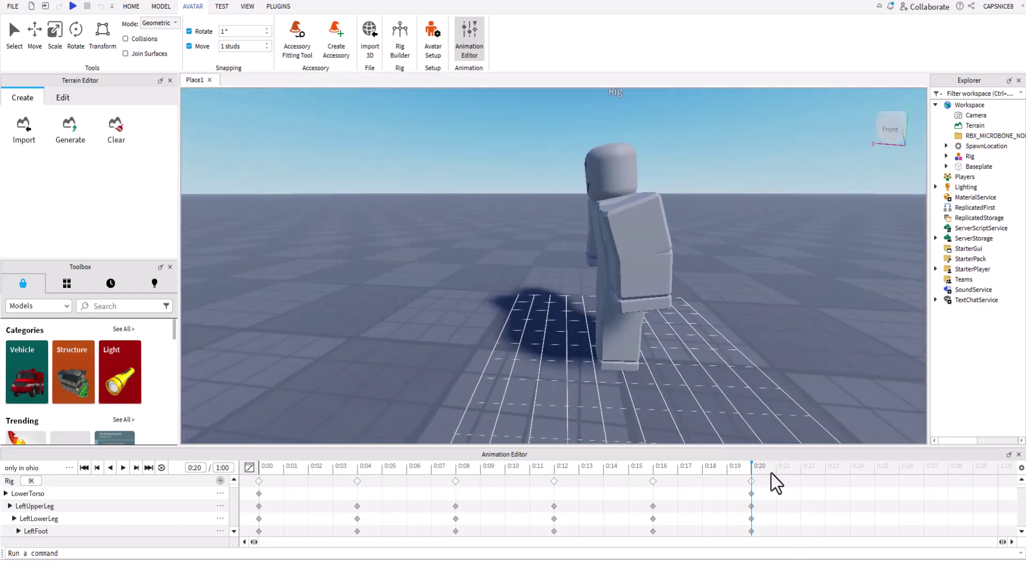
Paste the copied starting pose at 0:24 and play the walk animation
{"action": "right_click", "coordinate": [855, 479]}
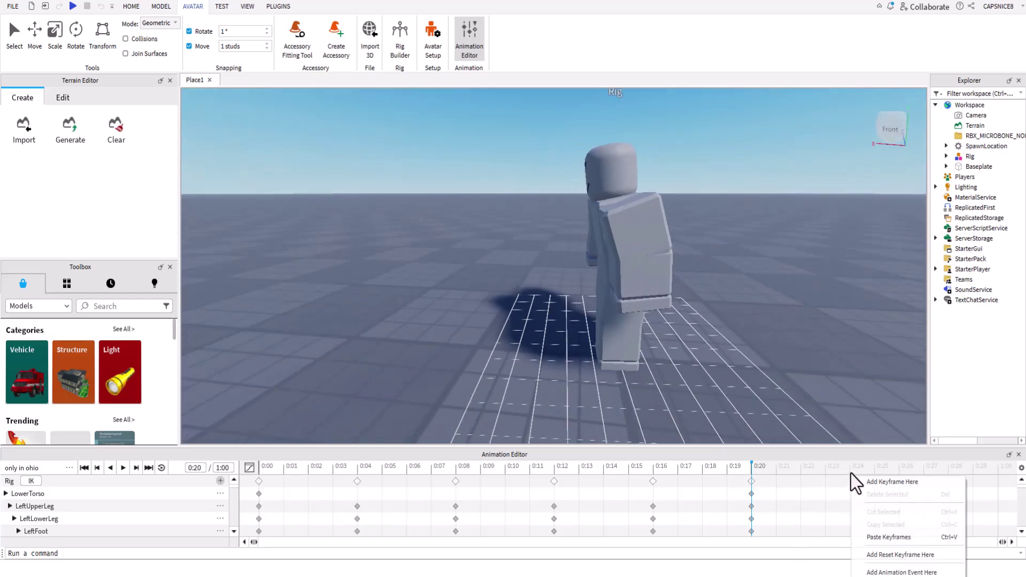
{"action": "left_click", "coordinate": [889, 537]}
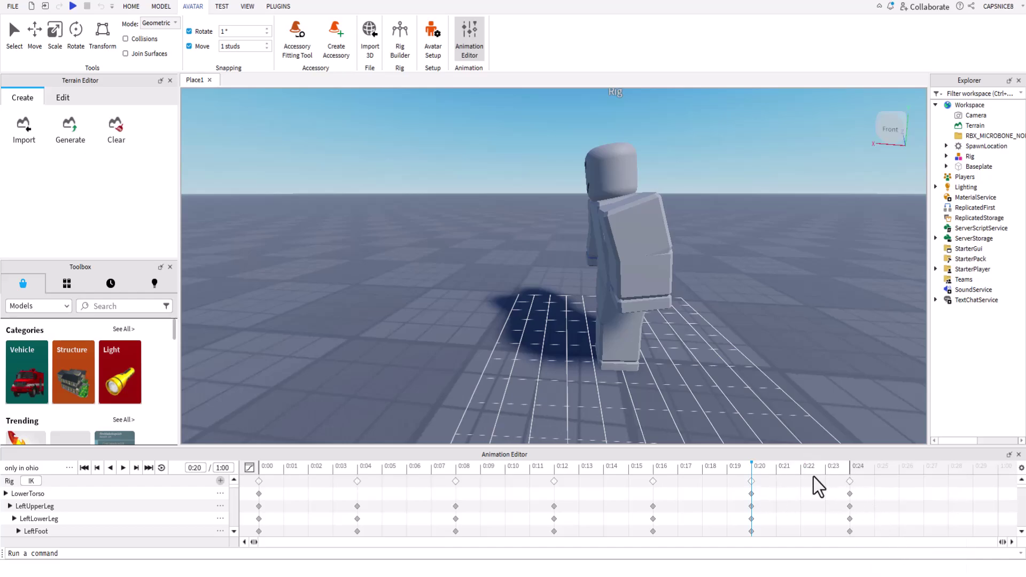
{"action": "key", "text": "space"}
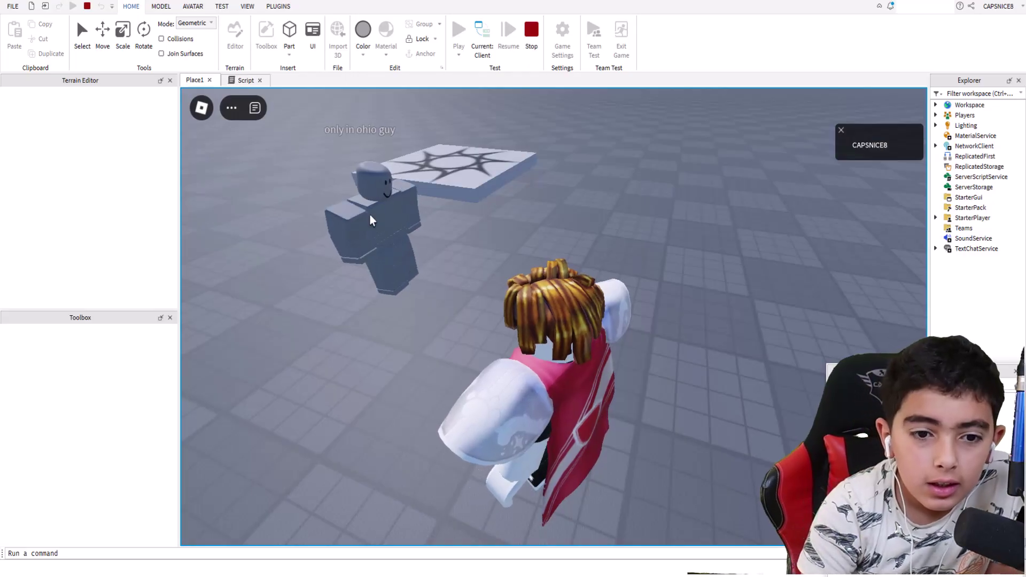
{"action": "left_click", "coordinate": [245, 81]}
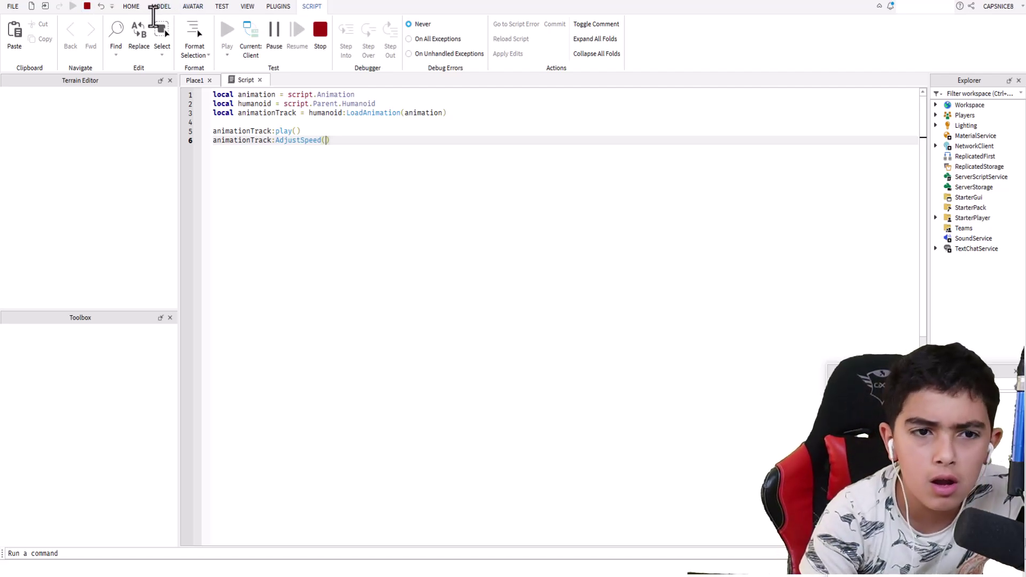
{"action": "left_click", "coordinate": [200, 81]}
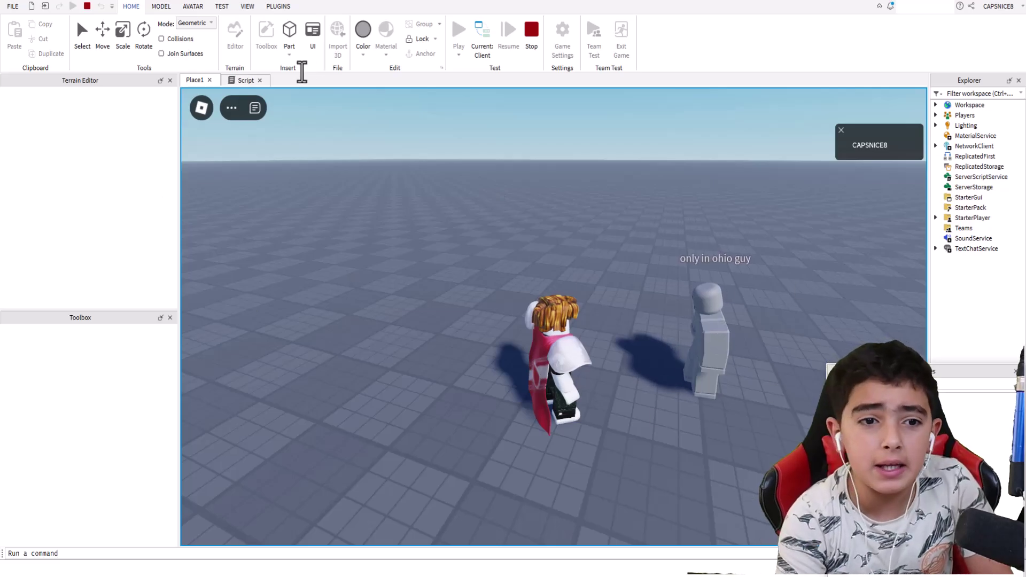
Change the script's AdjustSpeed value to 1.0 and switch back to the Place1 playtest
{"action": "left_click", "coordinate": [241, 82]}
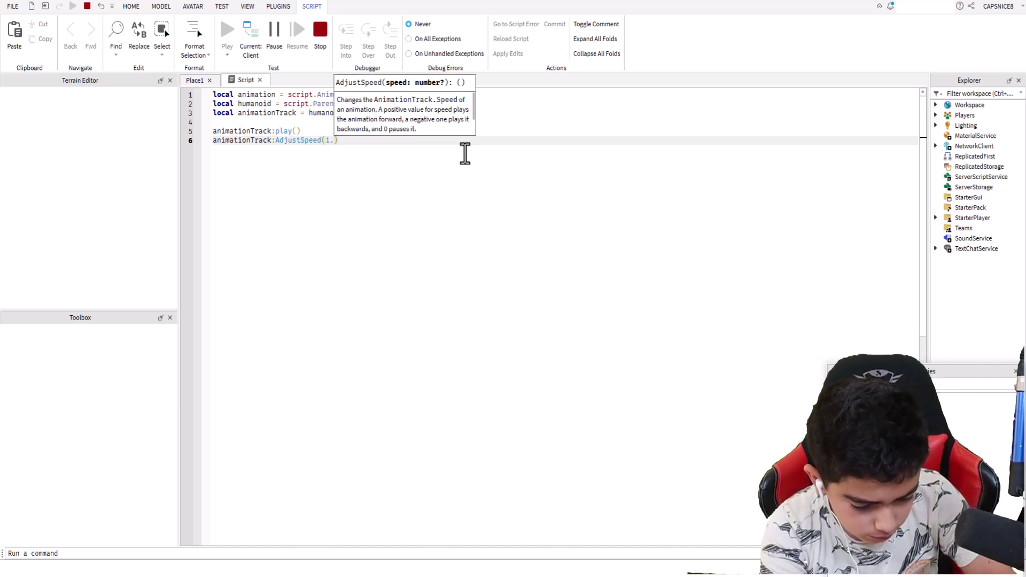
{"action": "type", "text": "0"}
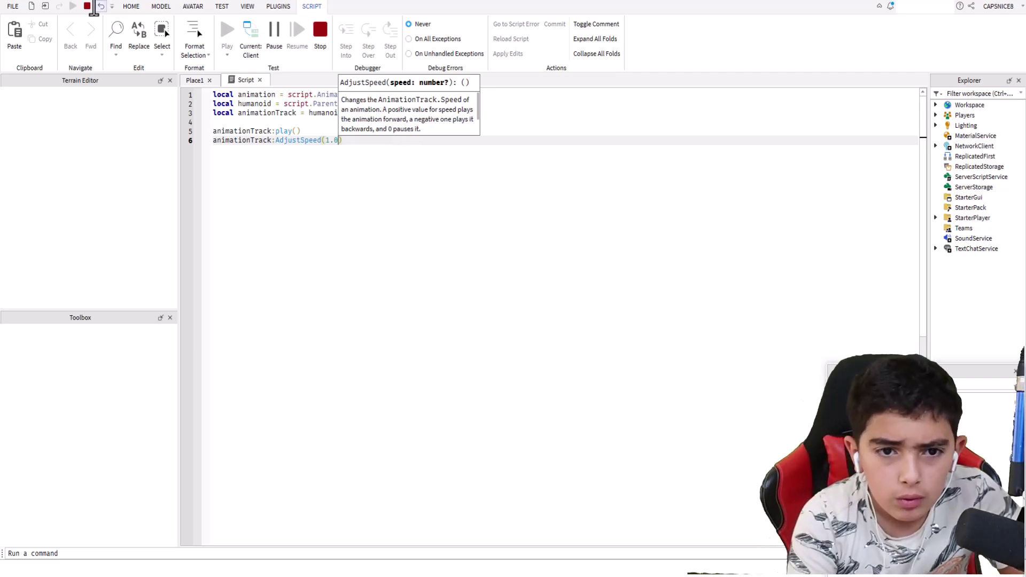
{"action": "left_click", "coordinate": [196, 80]}
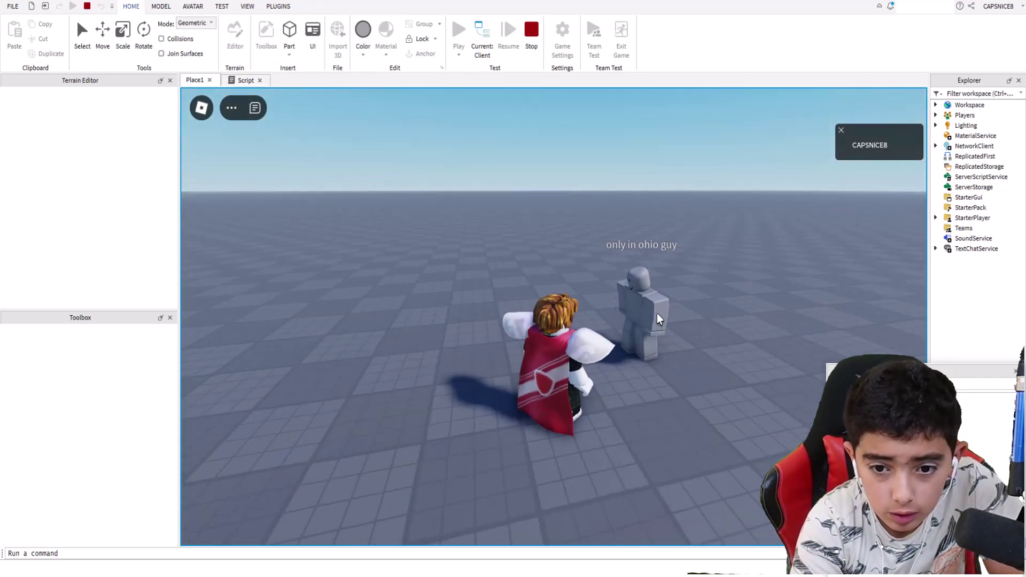
Walk the avatar around the play test while watching the rig's looping walk
{"action": "key", "text": "w"}
{"action": "scroll", "coordinate": [619, 295], "scroll_direction": "up", "scroll_amount": 5}
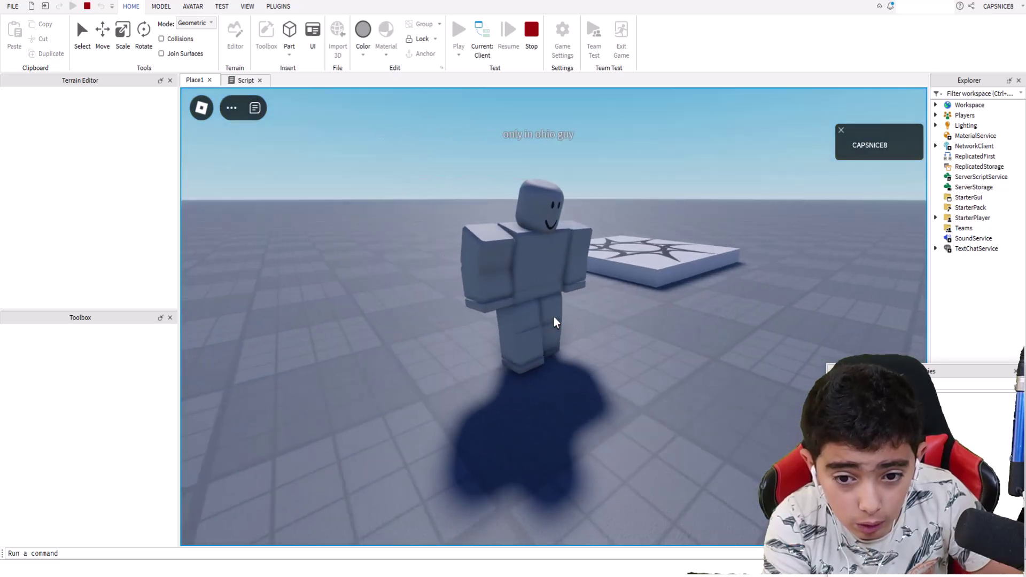
{"action": "key", "text": "w"}
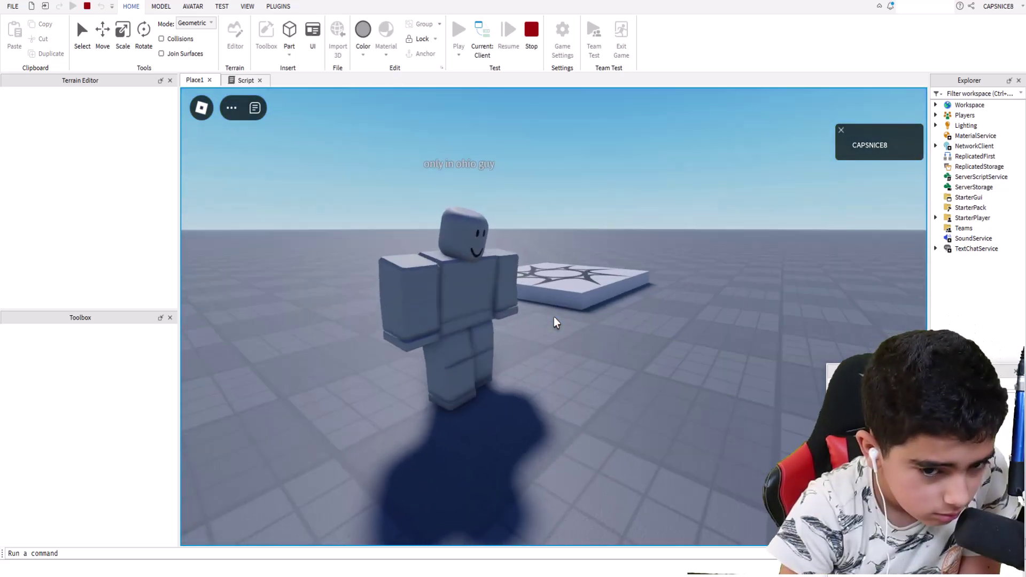
{"action": "scroll", "coordinate": [554, 321], "scroll_direction": "down", "scroll_amount": 3}
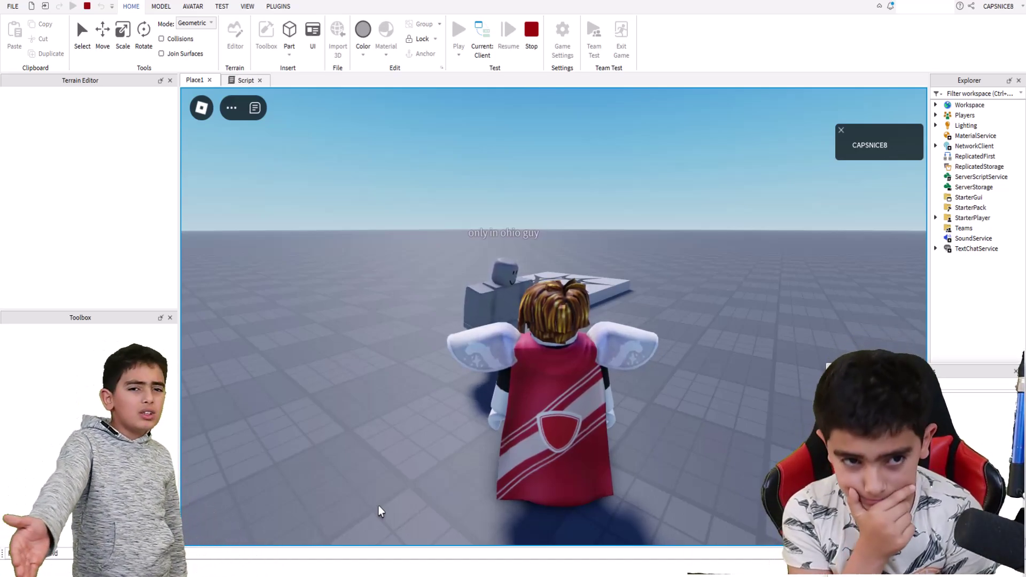
Check the animation script, then return to Place1 and orbit the camera around the avatar
{"action": "left_click", "coordinate": [245, 81]}
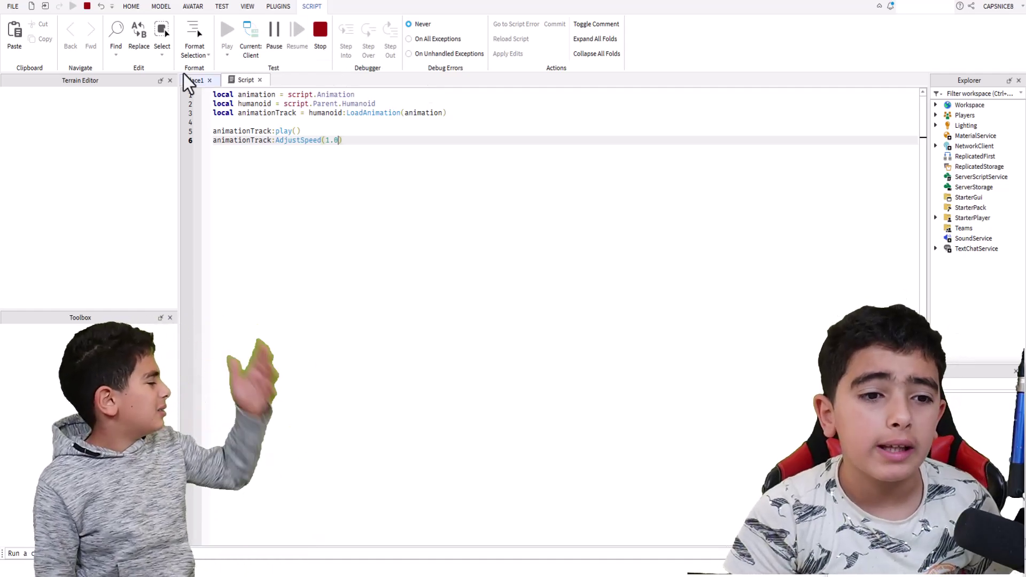
{"action": "left_click", "coordinate": [198, 80]}
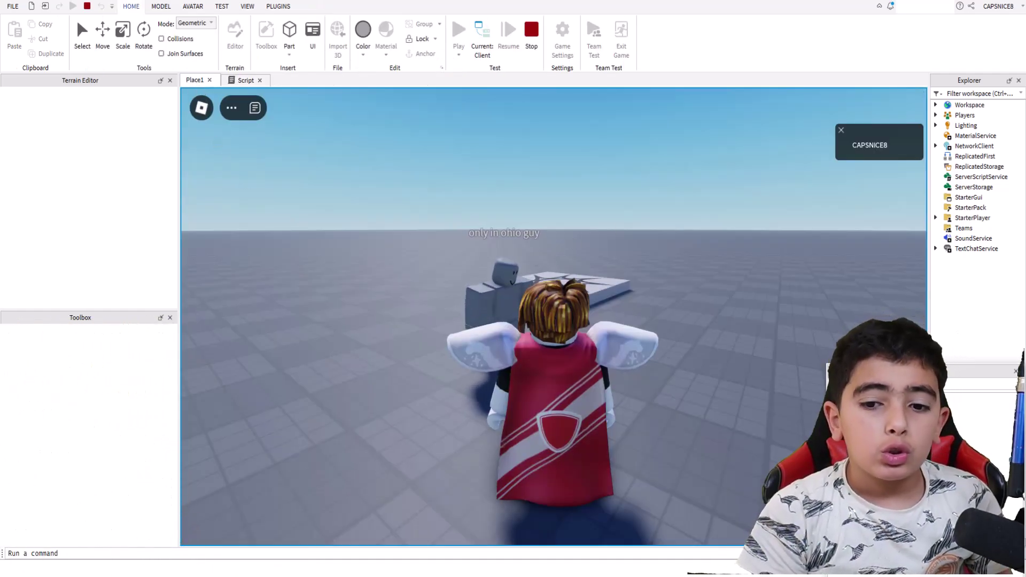
{"action": "right_click_drag", "start_coordinate": [466, 161], "coordinate": [833, 331]}
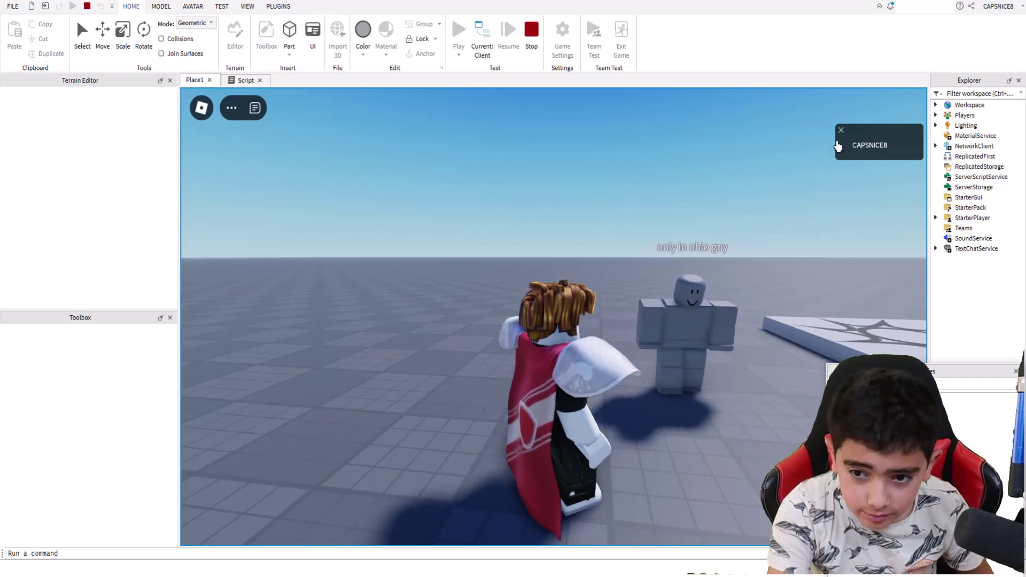
{"action": "right_click_drag", "start_coordinate": [769, 335], "coordinate": [769, 335]}
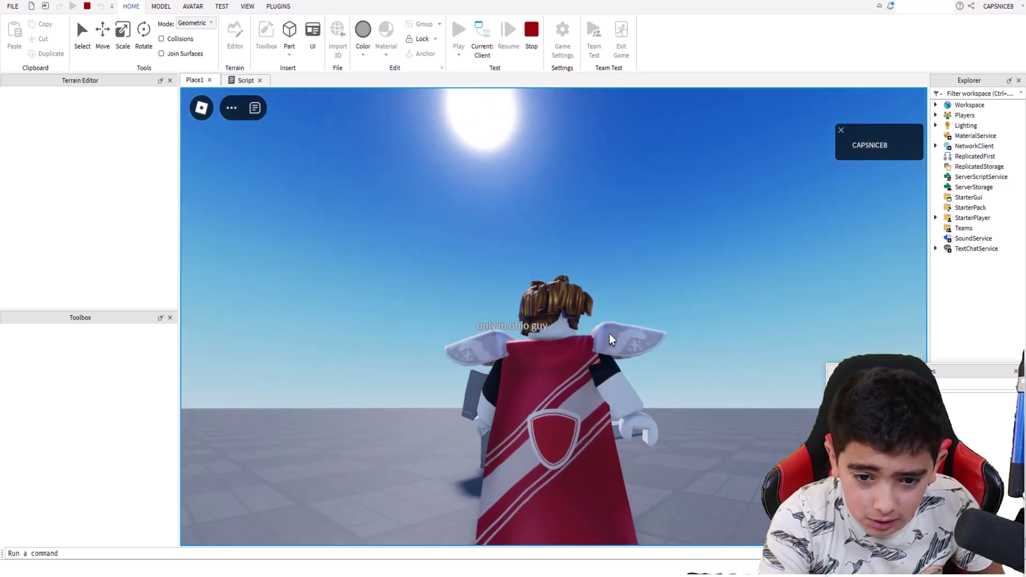
{"action": "right_click_drag", "start_coordinate": [609, 334], "coordinate": [609, 334]}
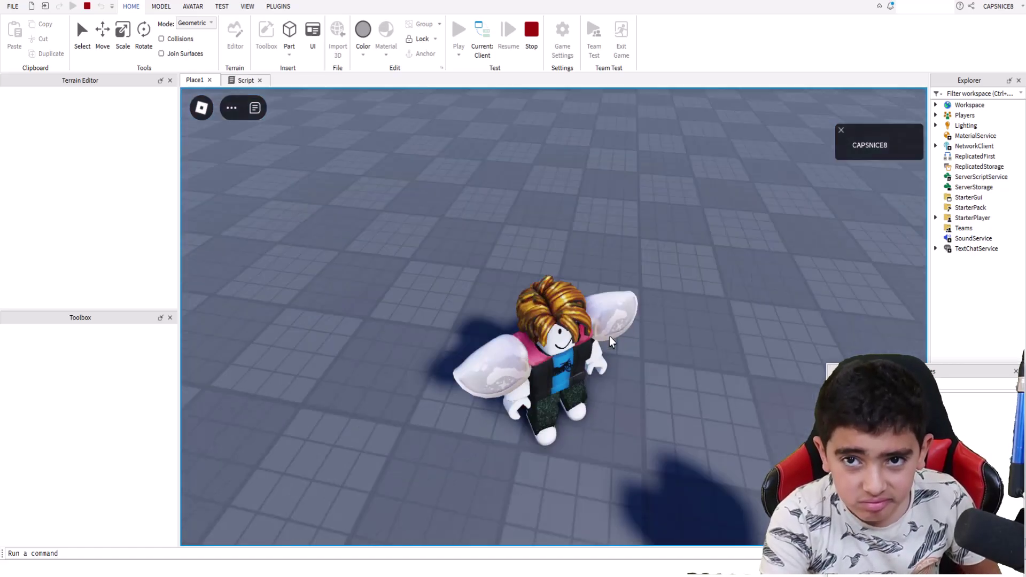
{"action": "right_click_drag", "start_coordinate": [610, 336], "coordinate": [610, 336]}
Walk the avatar up behind the 'only in ohio guy' rig
{"action": "key", "text": "w"}
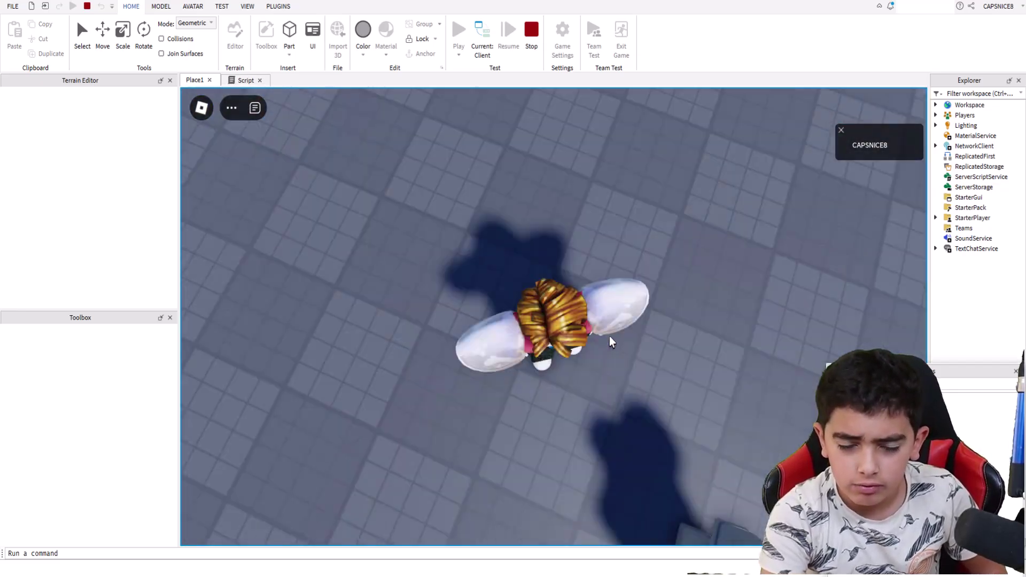
{"action": "right_click_drag", "start_coordinate": [609, 336], "coordinate": [609, 335]}
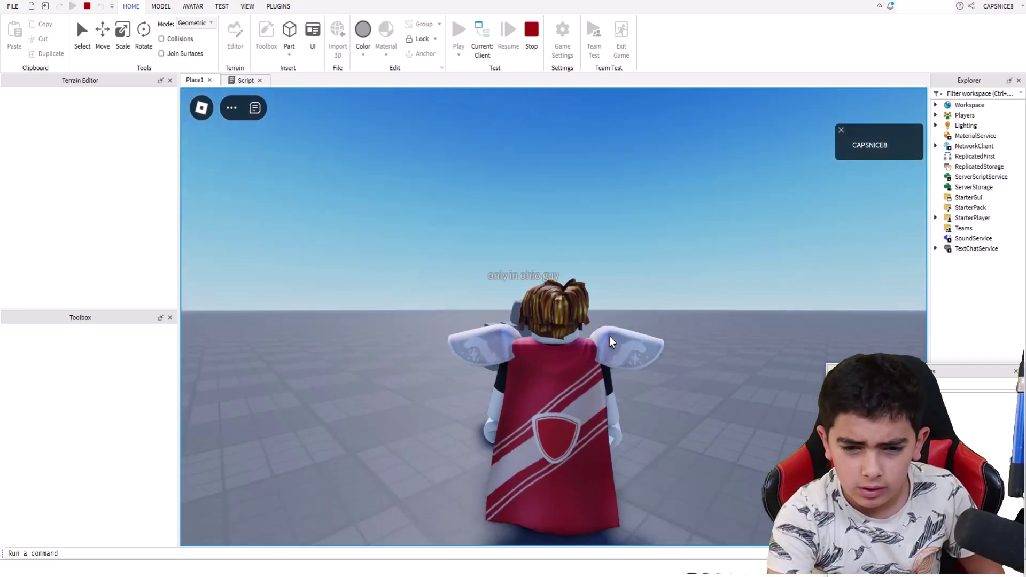
{"action": "key", "text": "a"}
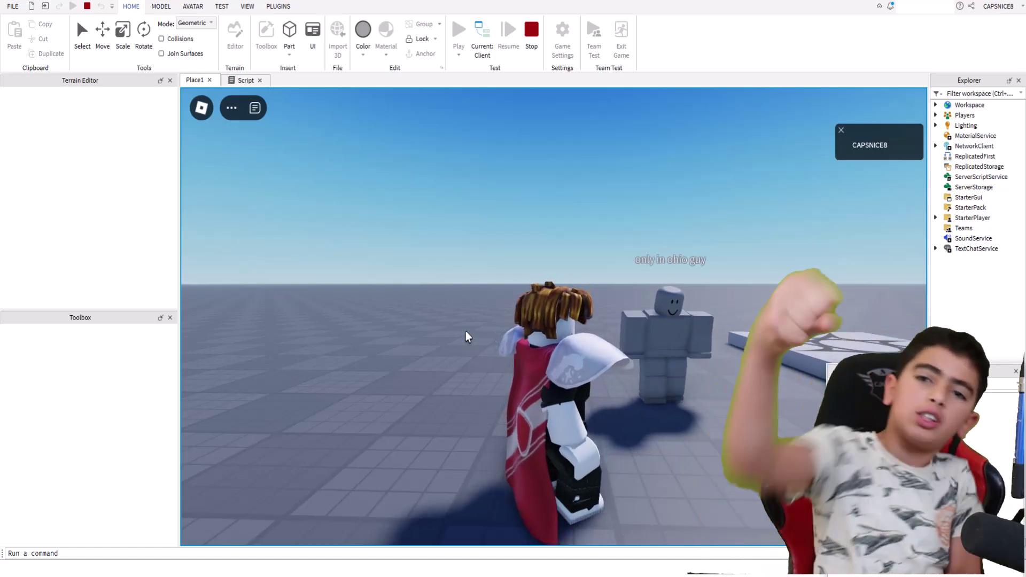
Walk the avatar forward and step right to stand beside the walking rig
{"action": "key", "text": "w"}
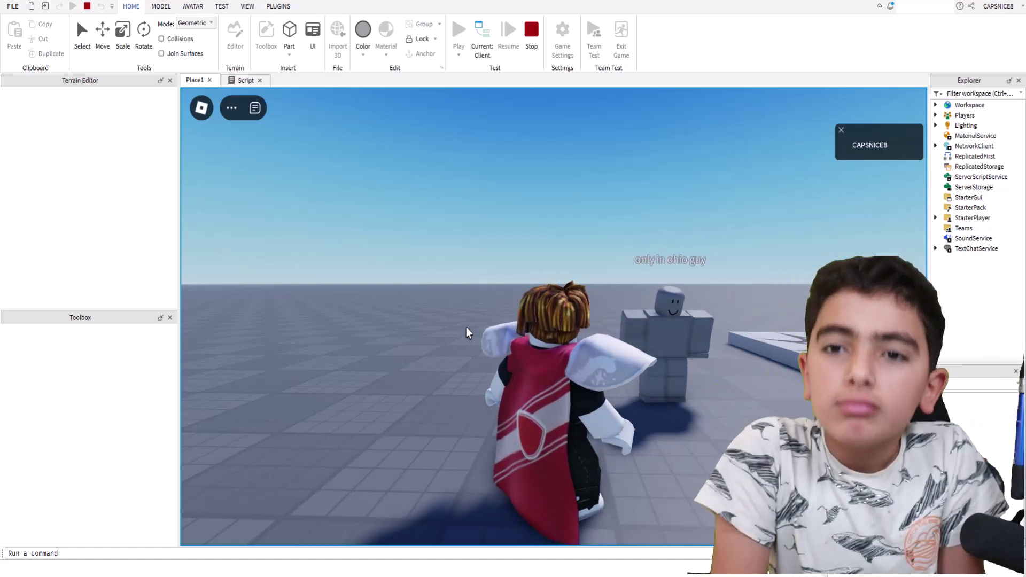
{"action": "key", "text": "d"}
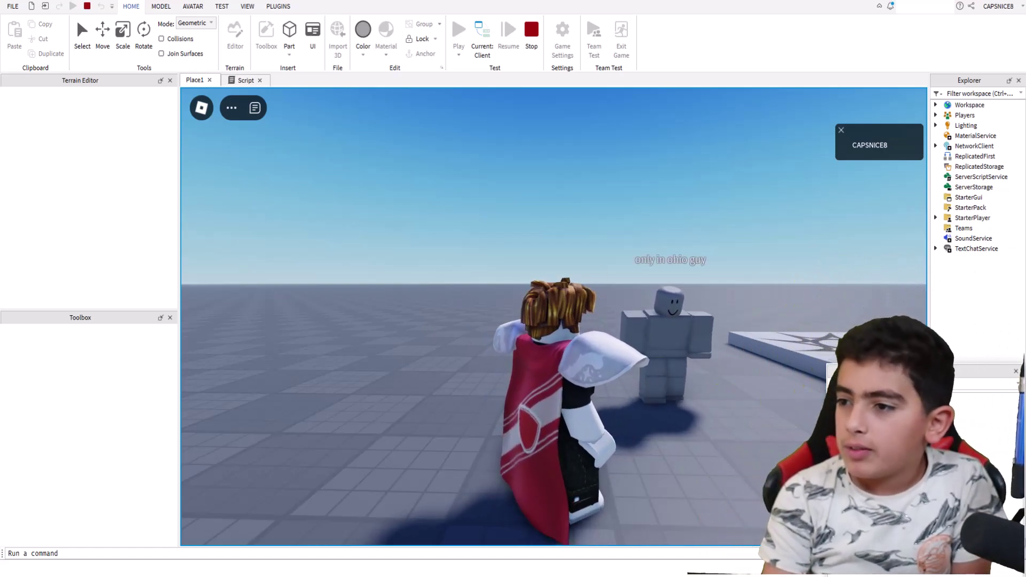